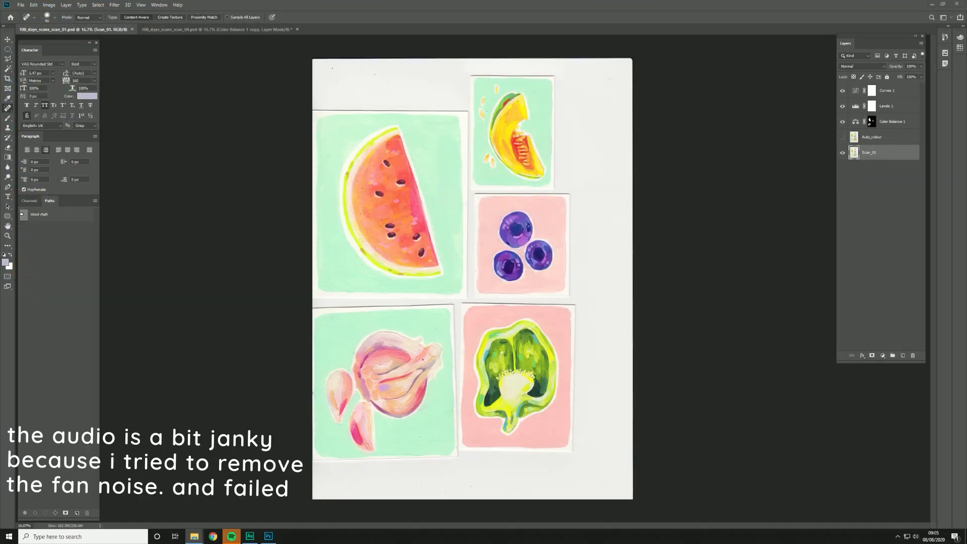
Step: View the IMG_004 scan in the Scans folder of 11_100_day_series, and close the image viewer
left_click_drag(0, 292, 472, 146)
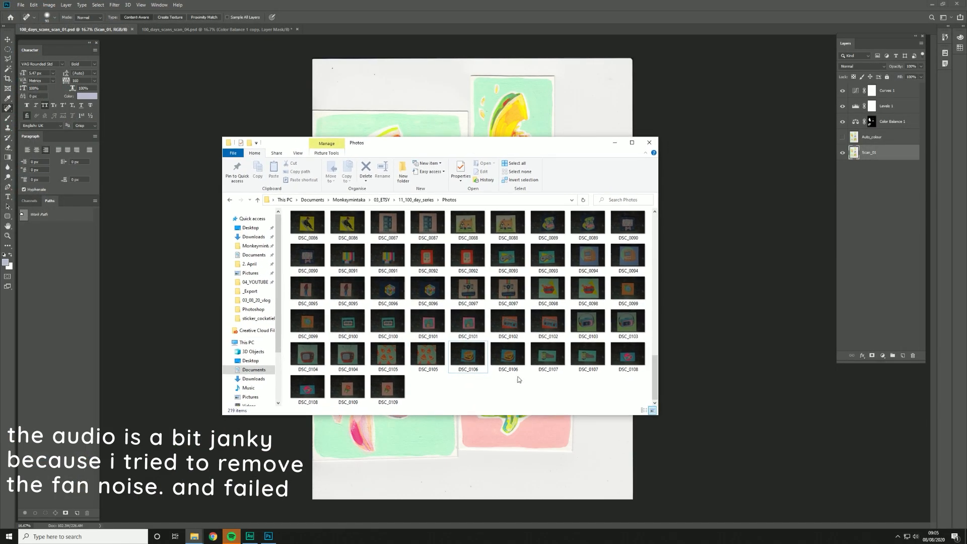
left_click(412, 201)
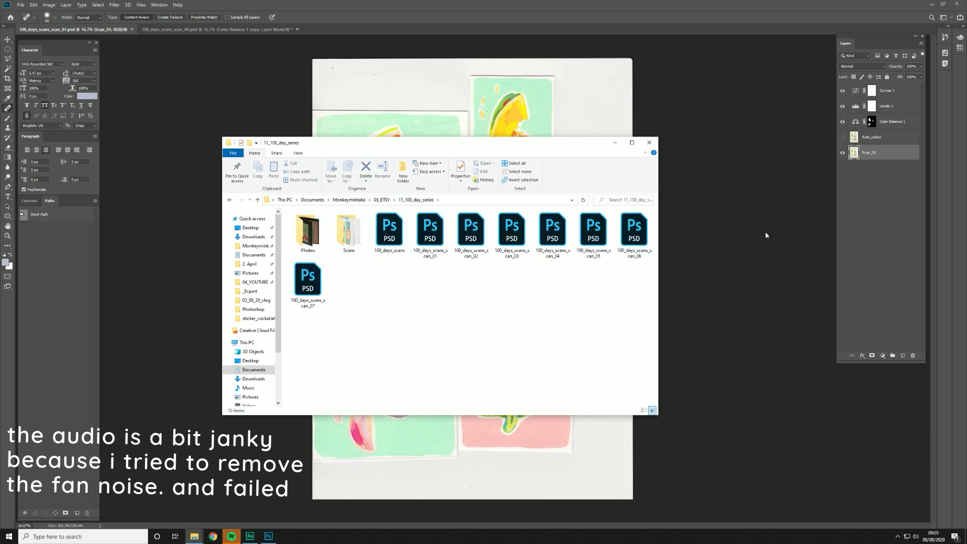
double_click(349, 237)
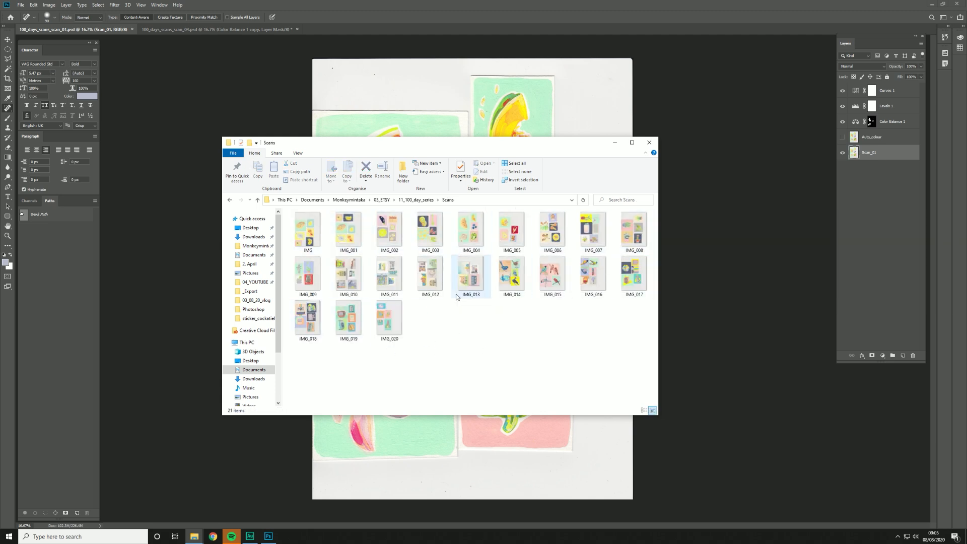
double_click(469, 236)
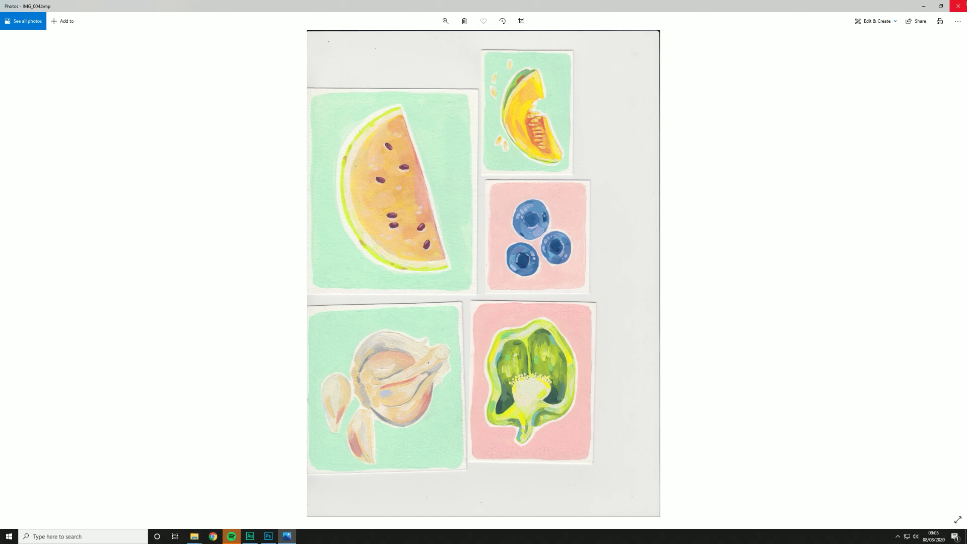
left_click(960, 5)
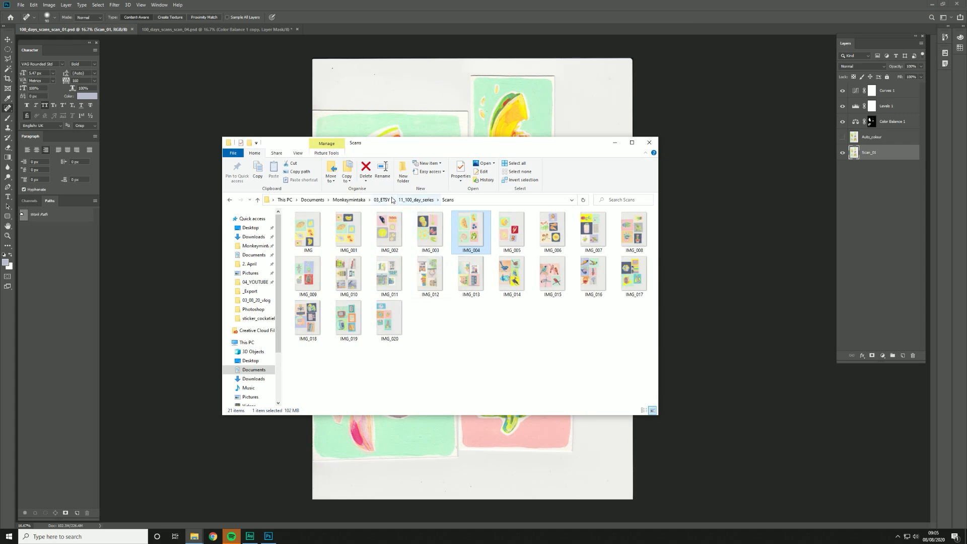
Step: Look through the painting photographs in the Photos folder of 11_100_day_series, and close the folder window
left_click(415, 200)
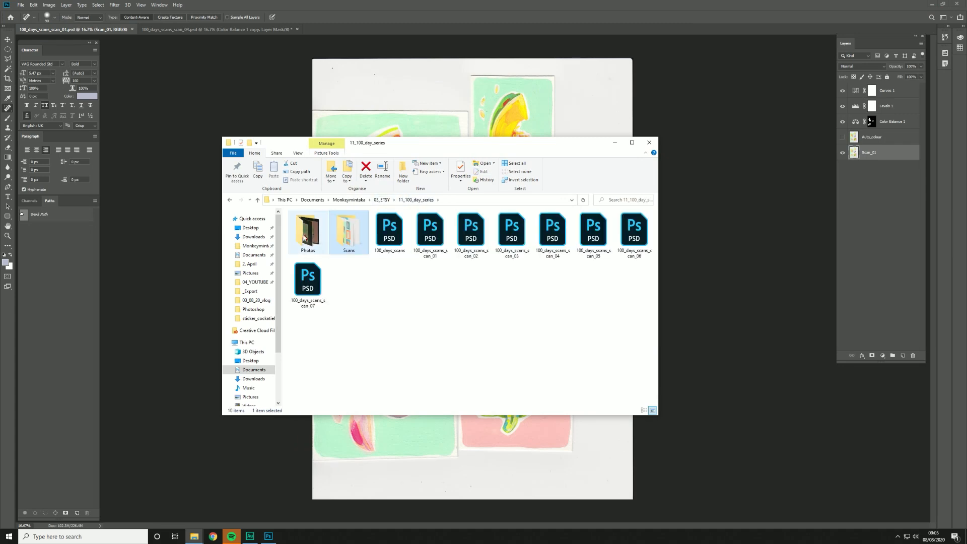
double_click(304, 237)
scroll(501, 280, "down", 2)
scroll(502, 277, "down", 4)
scroll(502, 278, "down", 10)
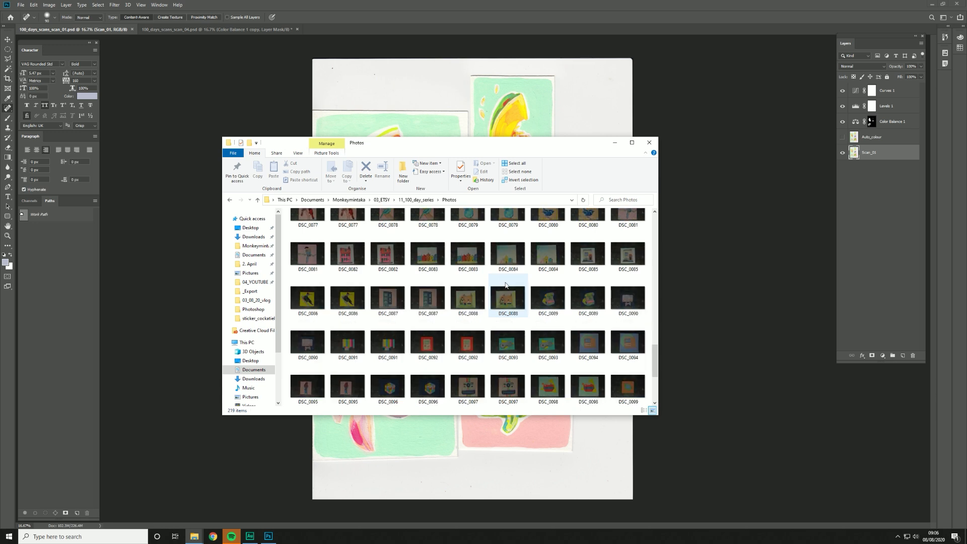
scroll(503, 282, "down", 3)
scroll(504, 287, "up", 8)
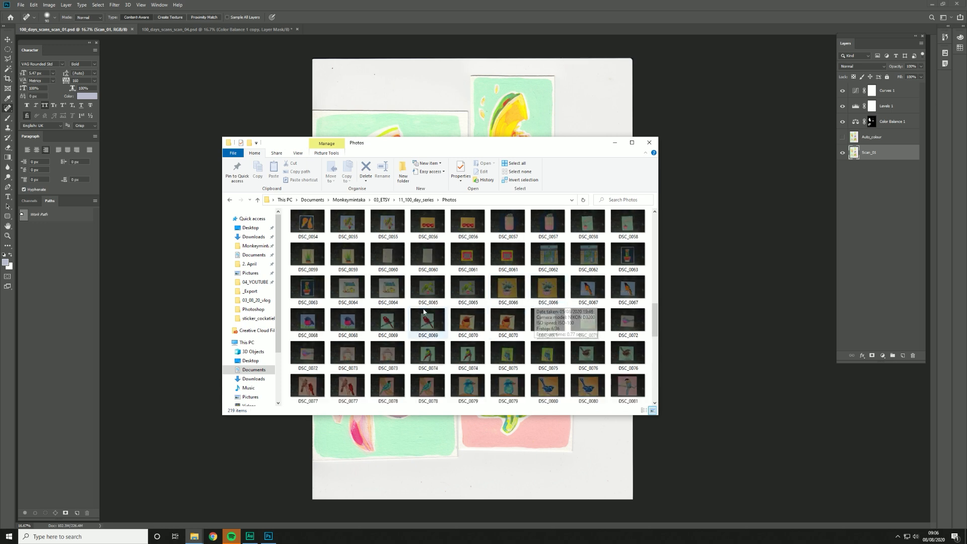
scroll(533, 319, "up", 3)
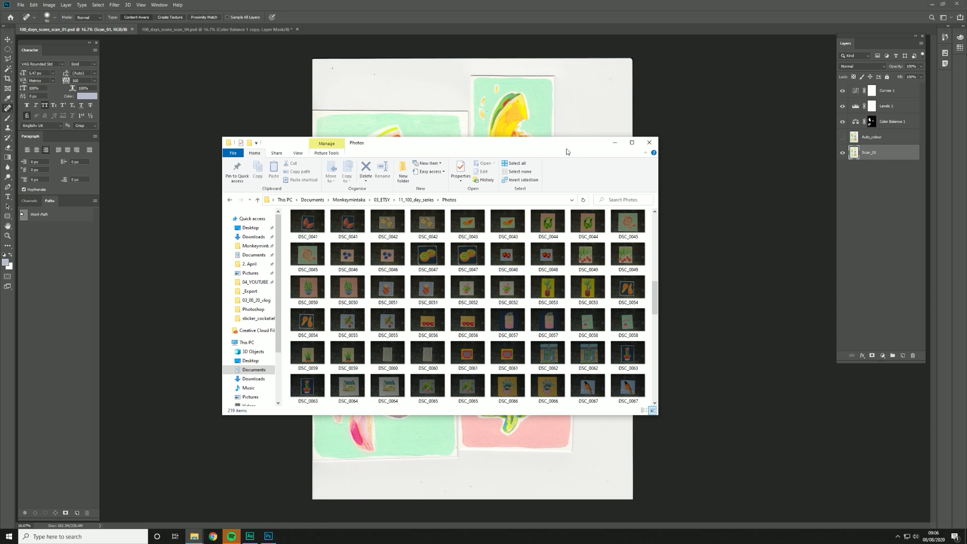
left_click(649, 144)
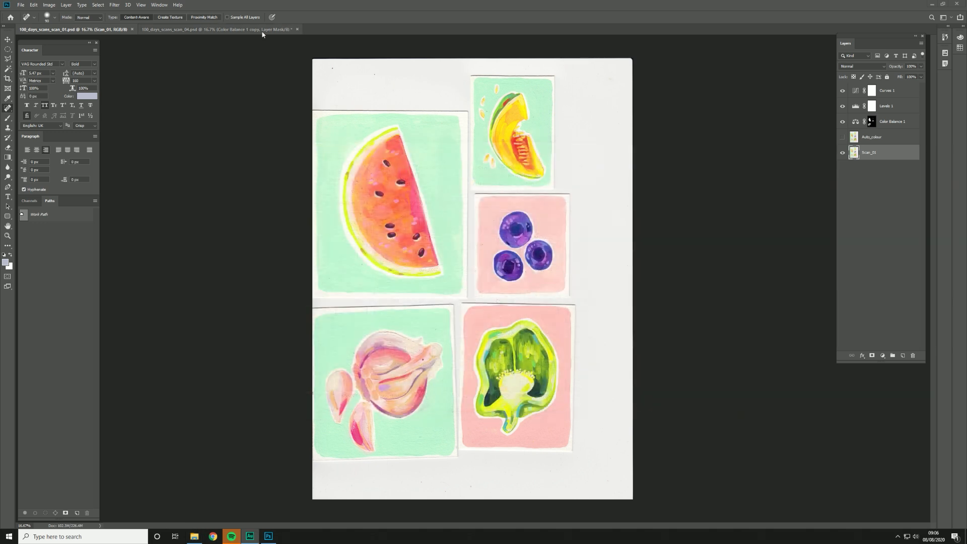
Step: Open the watermelon raw photo DSC_0031 from the Photos folder in Camera Raw
left_click(21, 4)
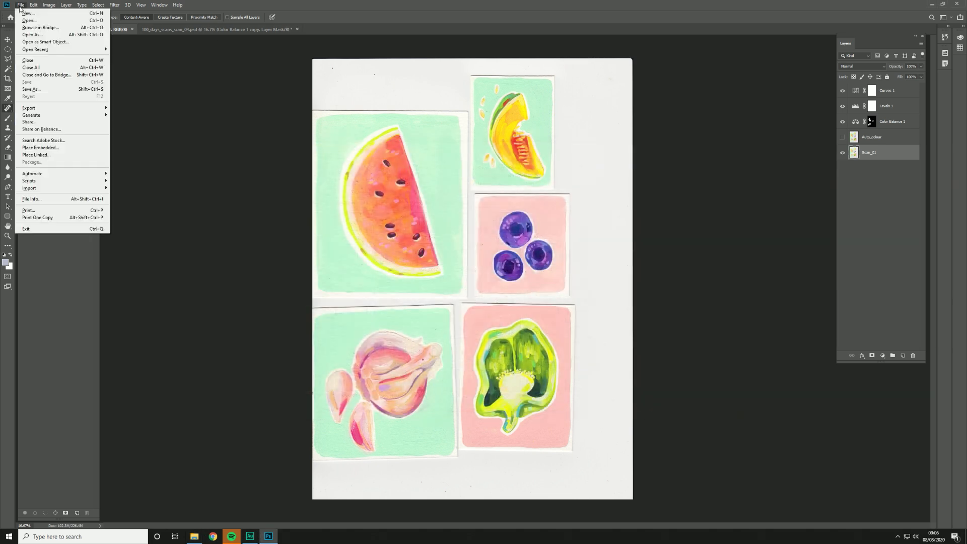
left_click(31, 22)
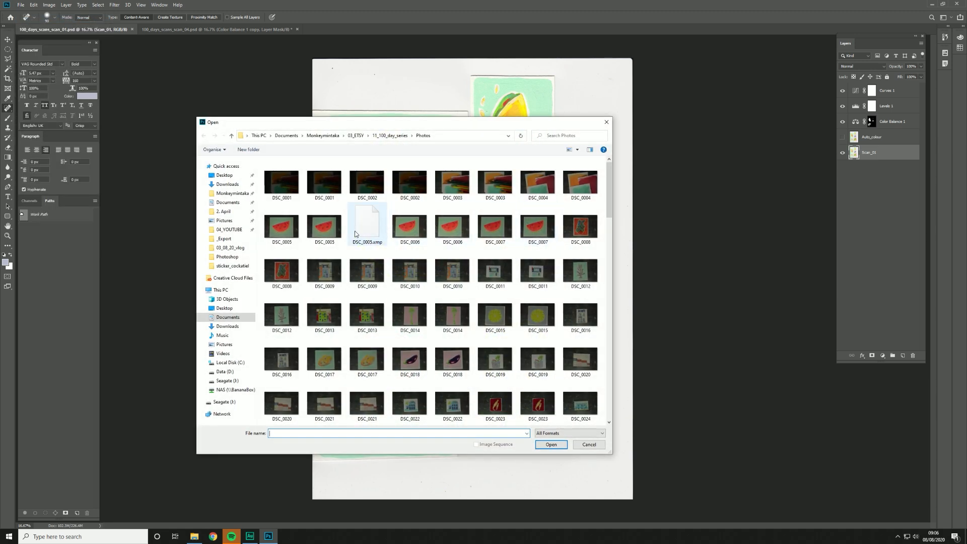
scroll(483, 306, "down", 5)
double_click(548, 237)
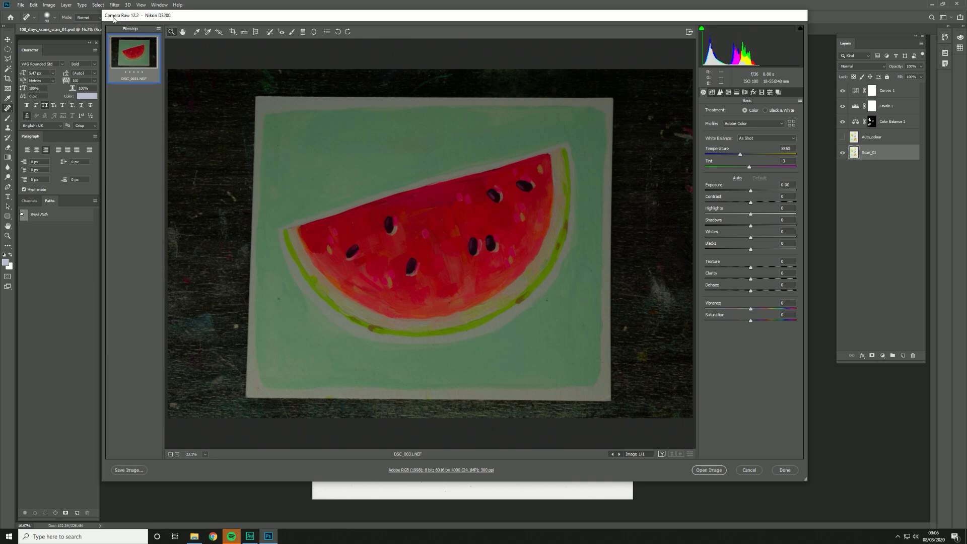
left_click_drag(148, 21, 144, 32)
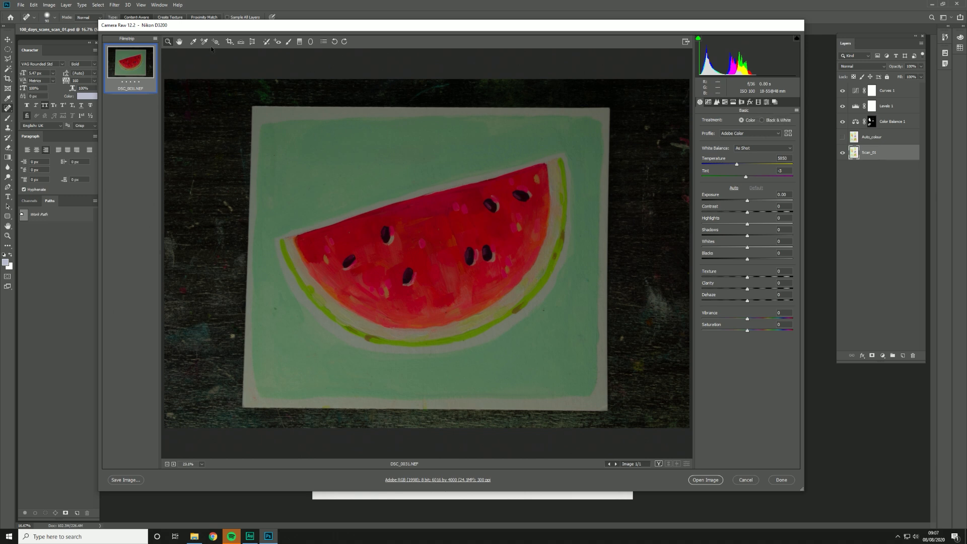
Step: Sample the white balance from the painting's white paper border and set the temperature to 5950
left_click(193, 42)
left_click(262, 108)
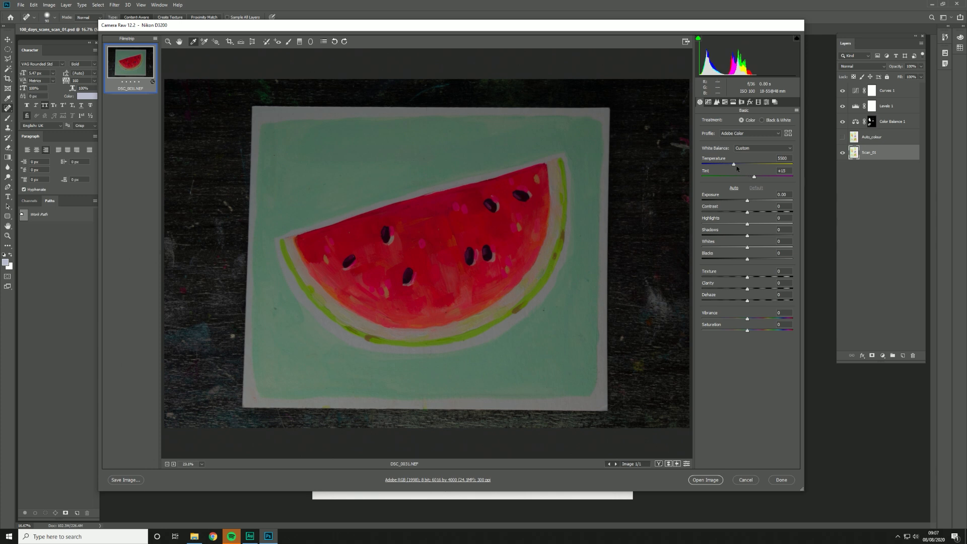
left_click_drag(733, 165, 738, 165)
Step: Set the photo's Exposure to +1.00 and Contrast to -4
left_click_drag(747, 201, 756, 205)
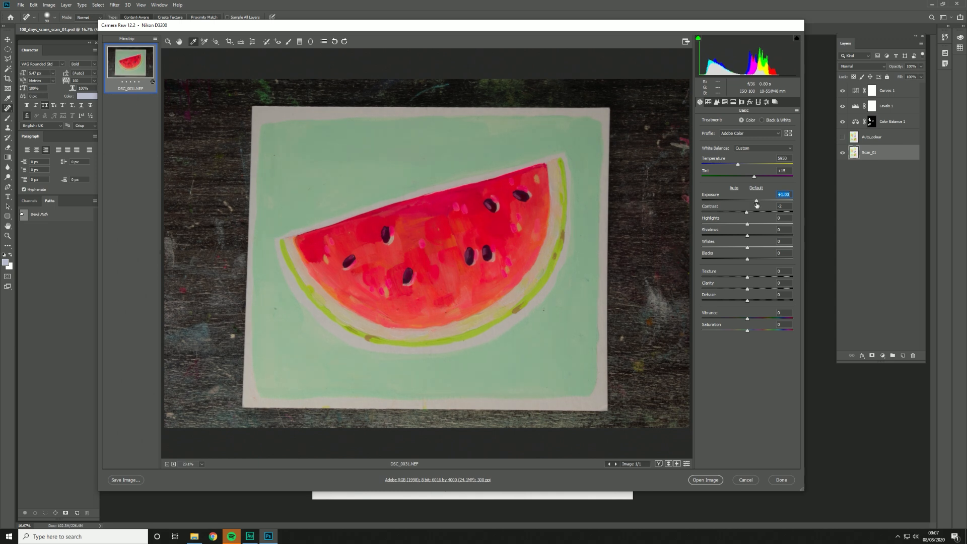
left_click(747, 216)
mouse_move(746, 213)
left_mouse_down()
mouse_move(757, 216)
mouse_move(745, 215)
left_mouse_up()
Step: Set Whites to +10, Blacks to +3, Texture to +100, Clarity to +12, Dehaze to -1, Vibrance to +3 and Saturation to +2
left_click_drag(747, 249, 756, 289)
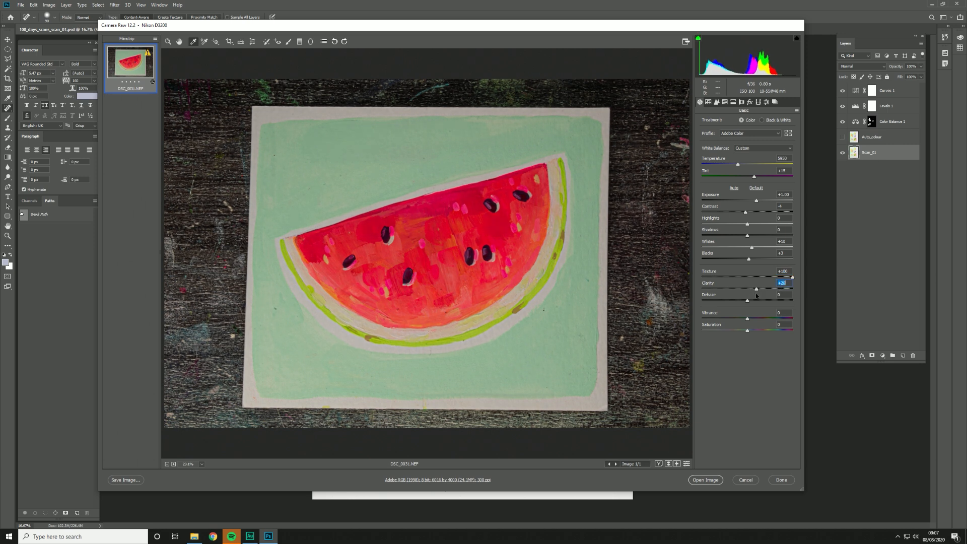
key("BackSpace")
key("Up")
key("Up")
key("Up")
key("Up")
key("Up")
key("Up")
mouse_move(749, 303)
left_mouse_down()
mouse_move(773, 304)
mouse_move(738, 305)
mouse_move(755, 305)
mouse_move(741, 305)
mouse_move(761, 332)
mouse_move(748, 334)
mouse_move(749, 321)
left_mouse_up()
Step: Examine the seeds, brushwork and grain of the watermelon painting up close at 200% magnification
scroll(429, 249, "up", 6)
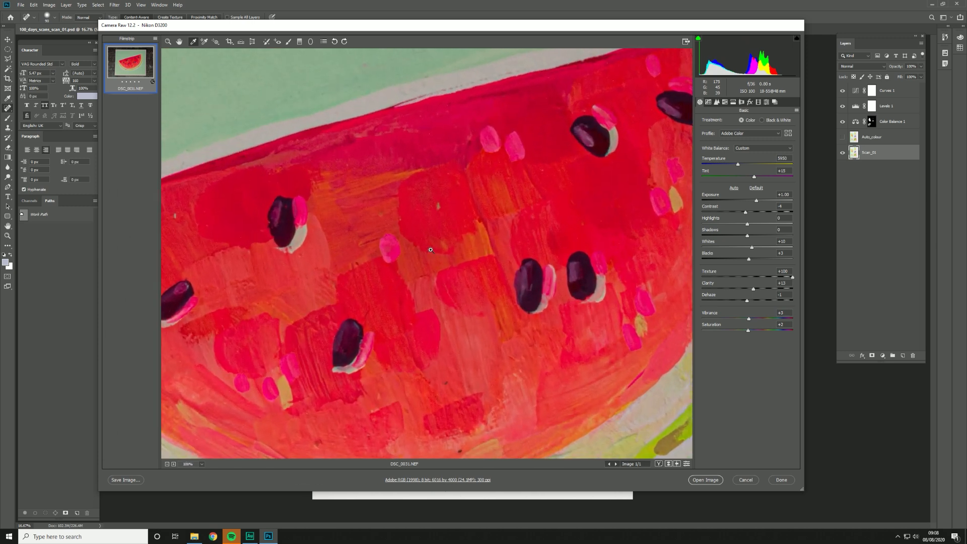
left_click_drag(334, 244, 508, 255)
left_click_drag(423, 249, 551, 325)
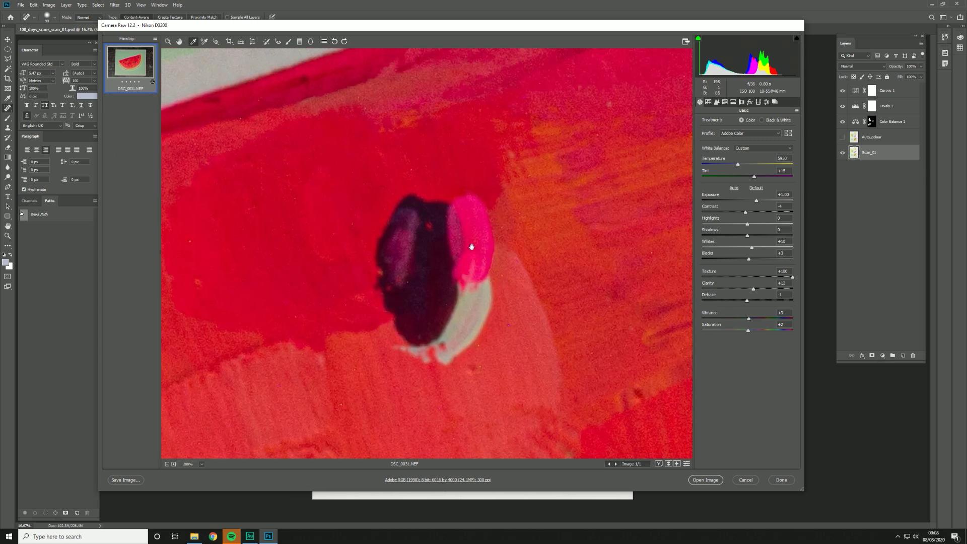
left_click_drag(442, 309, 461, 254)
left_click_drag(513, 174, 467, 247)
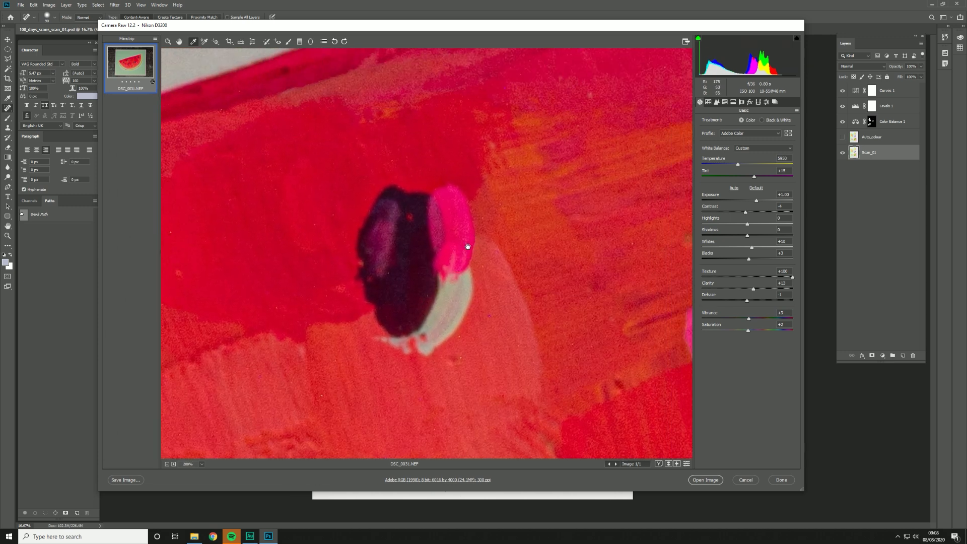
left_click_drag(418, 316, 494, 209)
left_click_drag(384, 276, 542, 267)
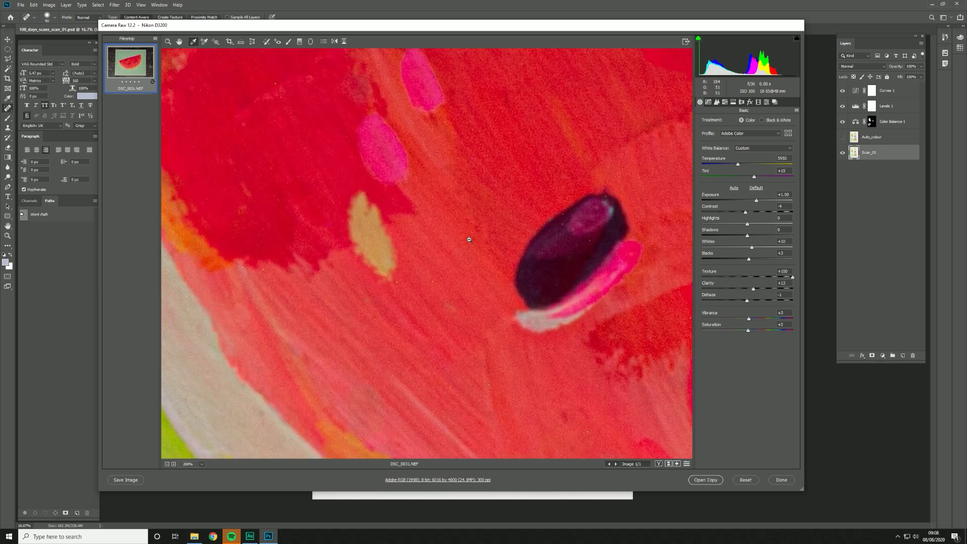
scroll(469, 237, "down", 3)
scroll(534, 256, "down", 3)
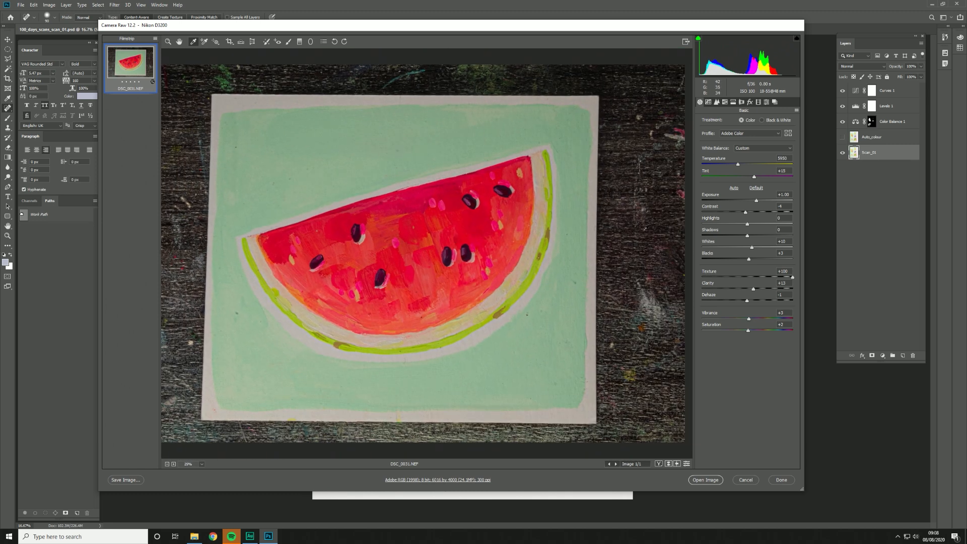
Step: Store the raw adjustments without opening the image, and reopen the DSC_0031 raw photo in Camera Raw
left_click(781, 480)
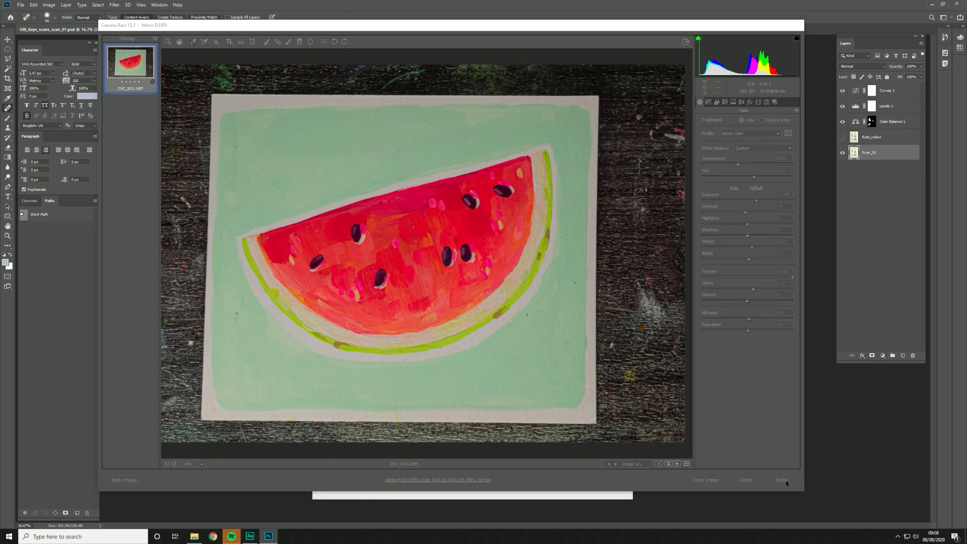
key("ctrl+o")
scroll(528, 355, "up", 5)
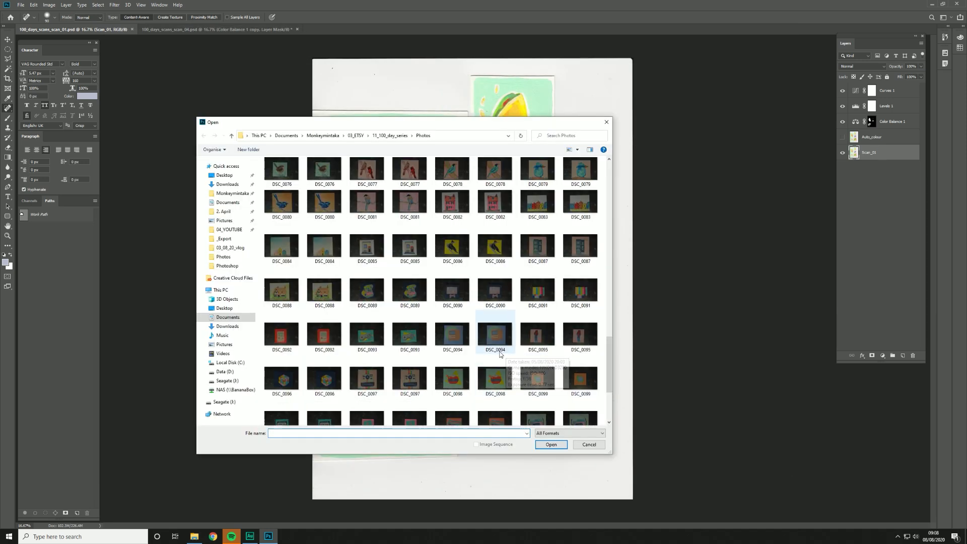
scroll(500, 354, "up", 2)
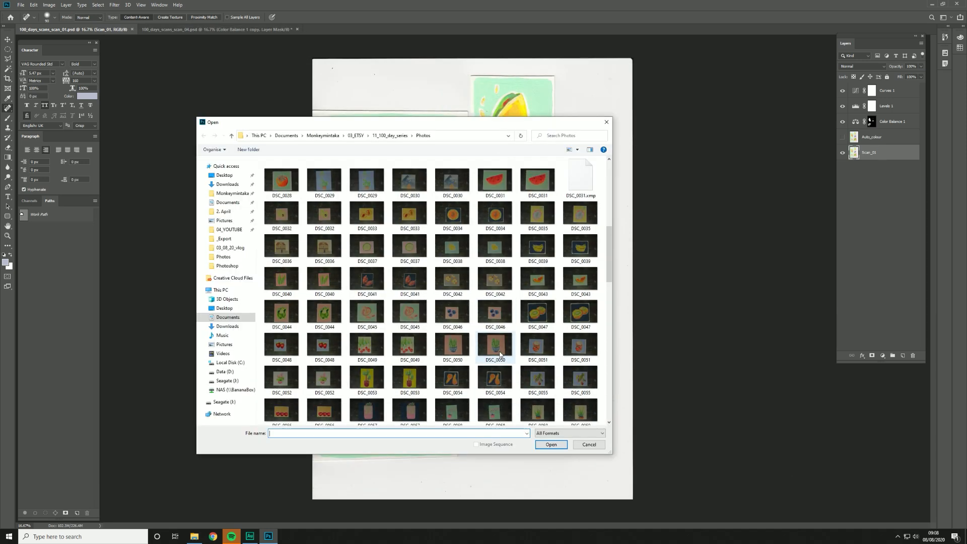
left_click(537, 180)
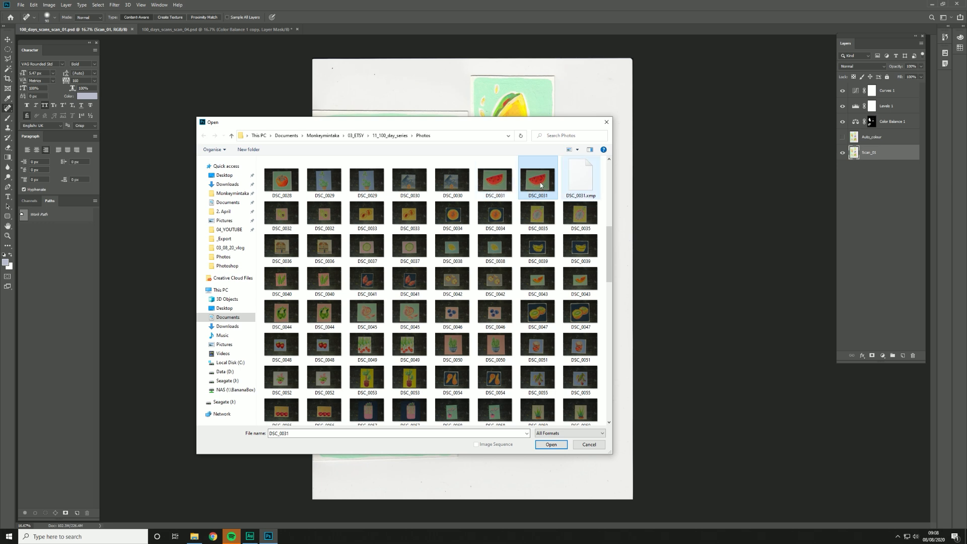
left_click(488, 175)
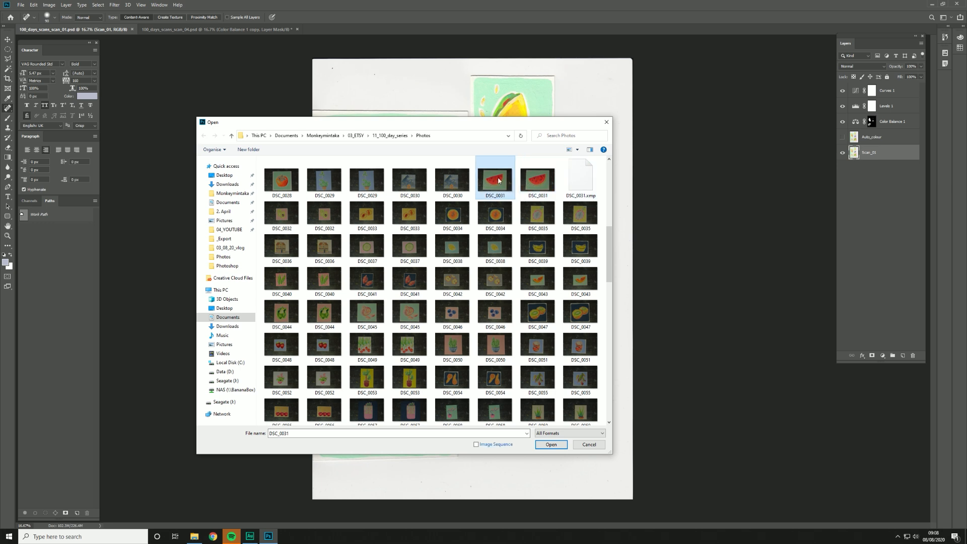
left_click(538, 171)
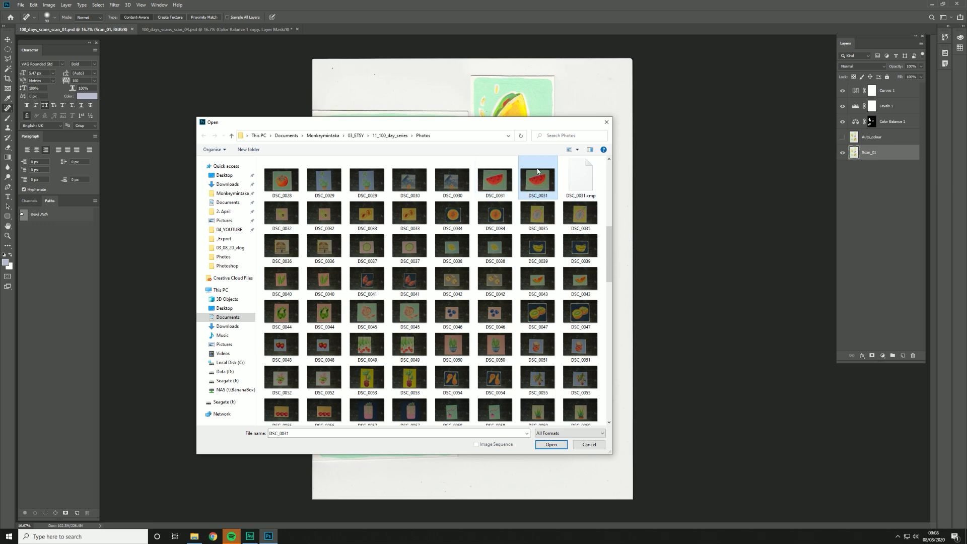
left_click(585, 187)
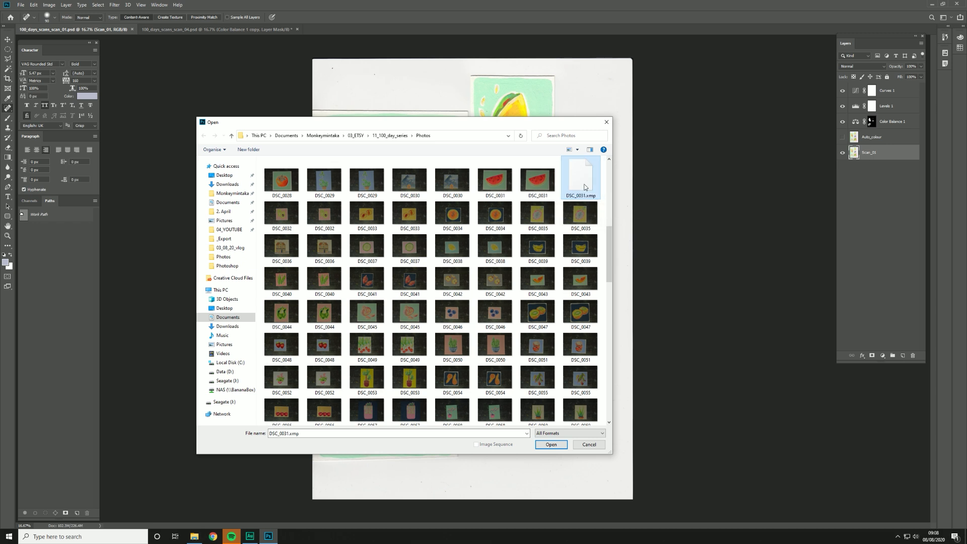
double_click(537, 185)
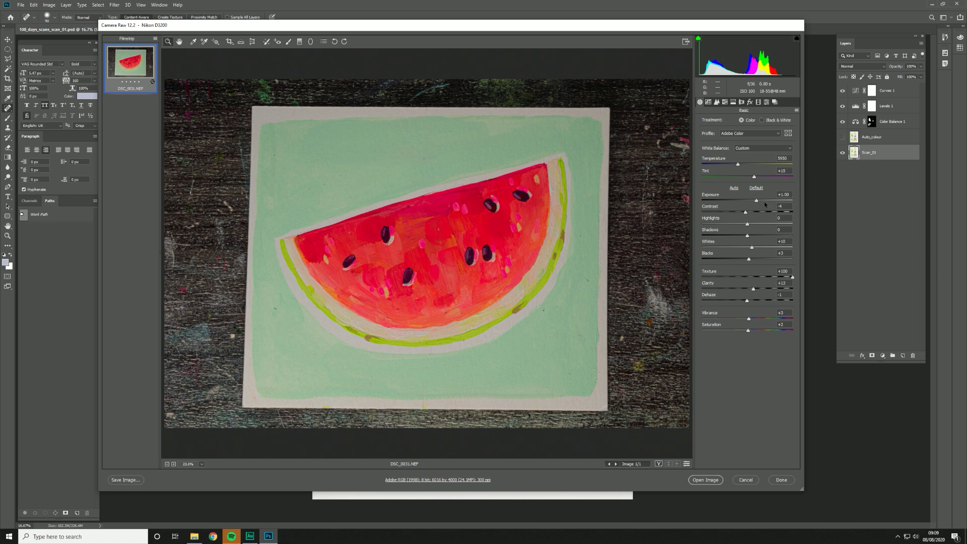
Step: Raise the Exposure to +1.45 and open the adjusted watermelon photo as a document
left_click_drag(756, 201, 760, 204)
left_click(796, 110)
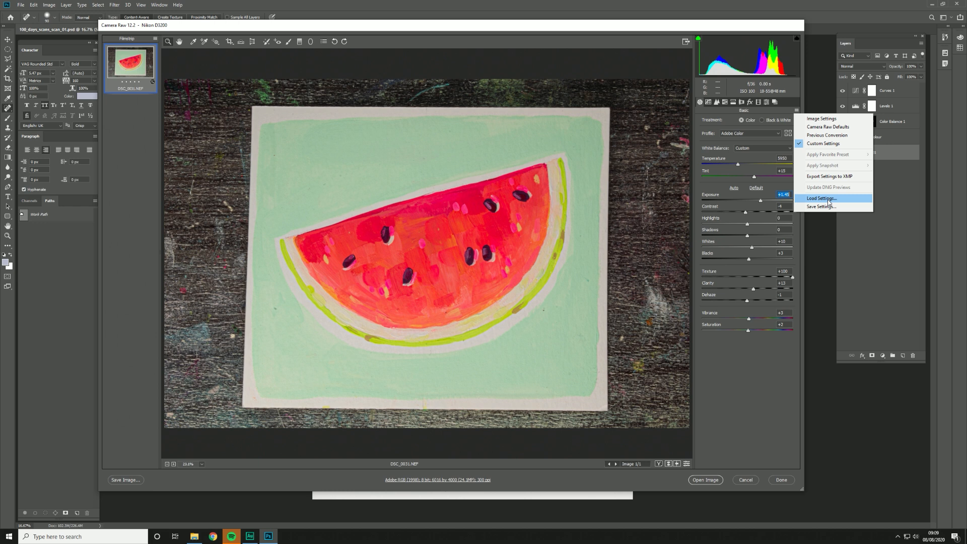
left_click(605, 29)
left_click(720, 479)
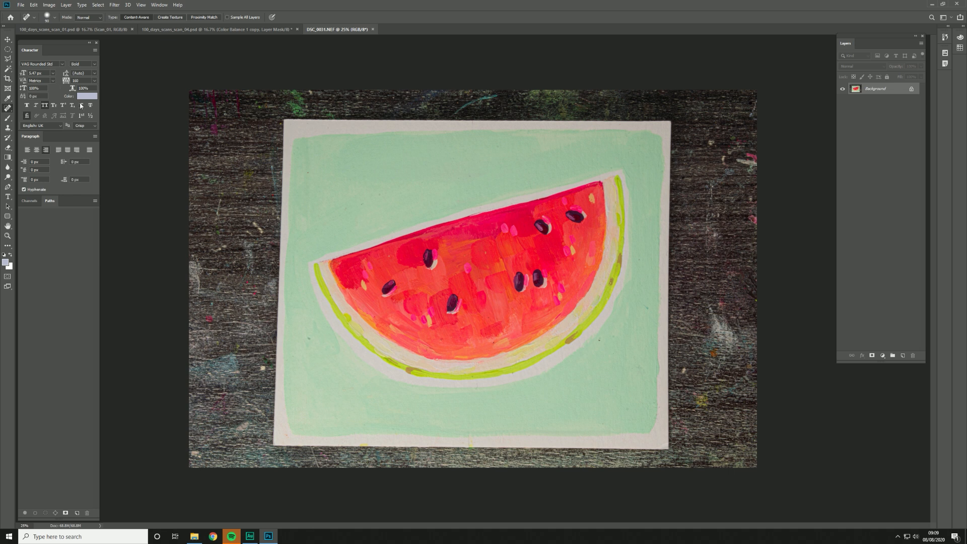
Step: Inspect the paint detail of the opened watermelon photo at 100% magnification
double_click(8, 236)
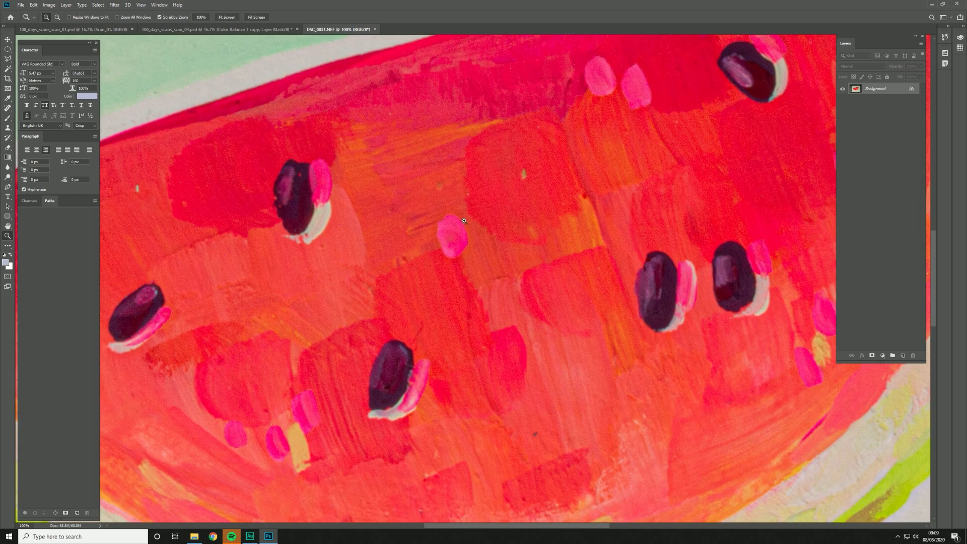
left_click(406, 286, "alt")
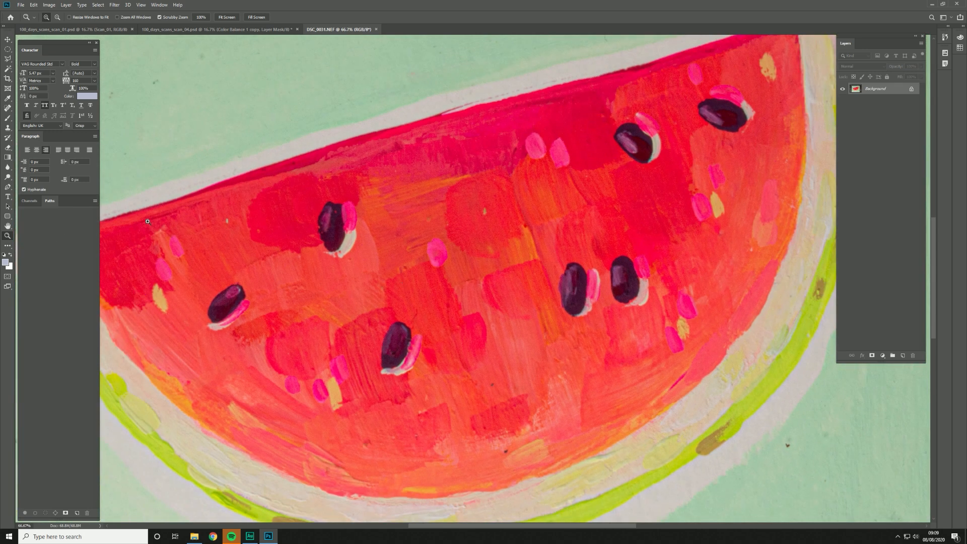
double_click(8, 236)
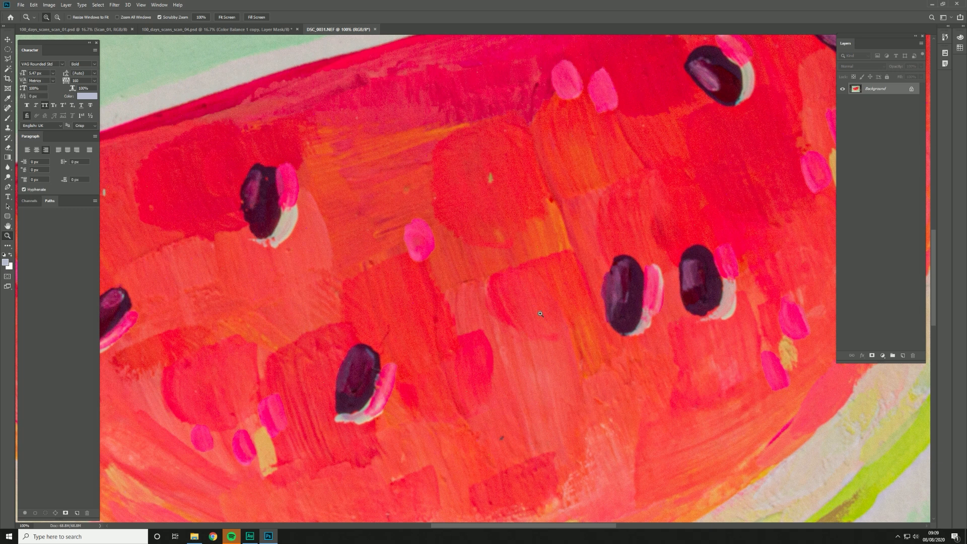
Step: Fit the whole watermelon photo in view and open the IMG_004.bmp scan as another document
left_click(595, 292, "alt")
left_click(596, 292, "alt")
left_click(596, 292, "alt")
left_click(596, 292, "alt")
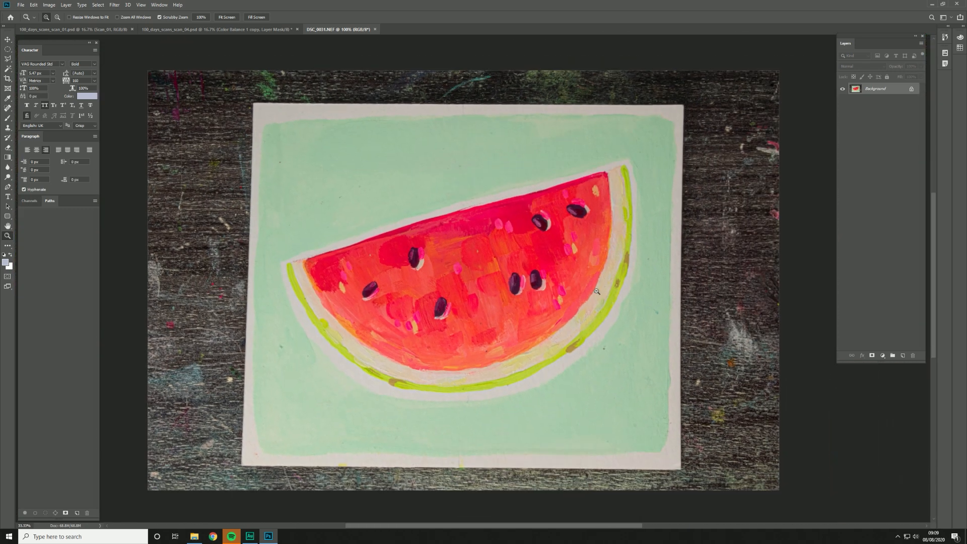
left_click(595, 292, "alt")
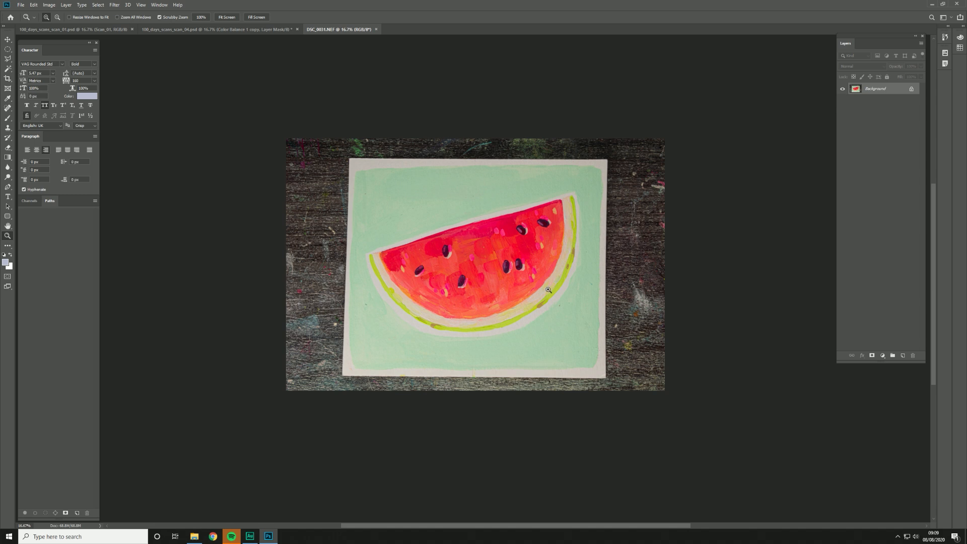
left_click(20, 5)
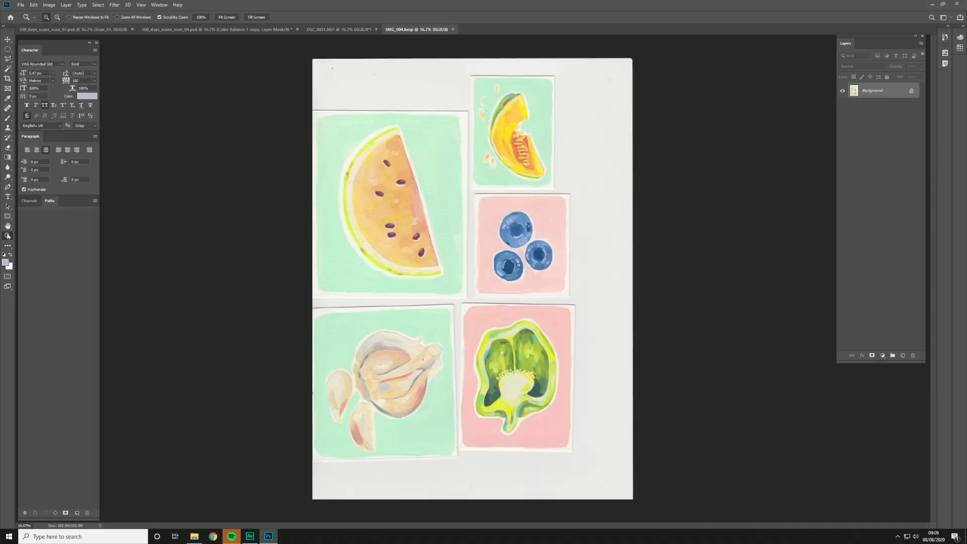
Step: Inspect the seeds, brushwork and paper texture of the scanned watermelon in IMG_004.bmp at 100% magnification
key("ctrl+1")
left_click_drag(220, 150, 532, 327)
mouse_move(171, 246)
left_mouse_down()
mouse_move(519, 189)
mouse_move(594, 200)
left_mouse_up()
mouse_move(546, 181)
left_mouse_down()
mouse_move(448, 396)
mouse_move(451, 428)
left_mouse_up()
mouse_move(620, 157)
left_mouse_down()
mouse_move(467, 285)
mouse_move(439, 292)
left_mouse_up()
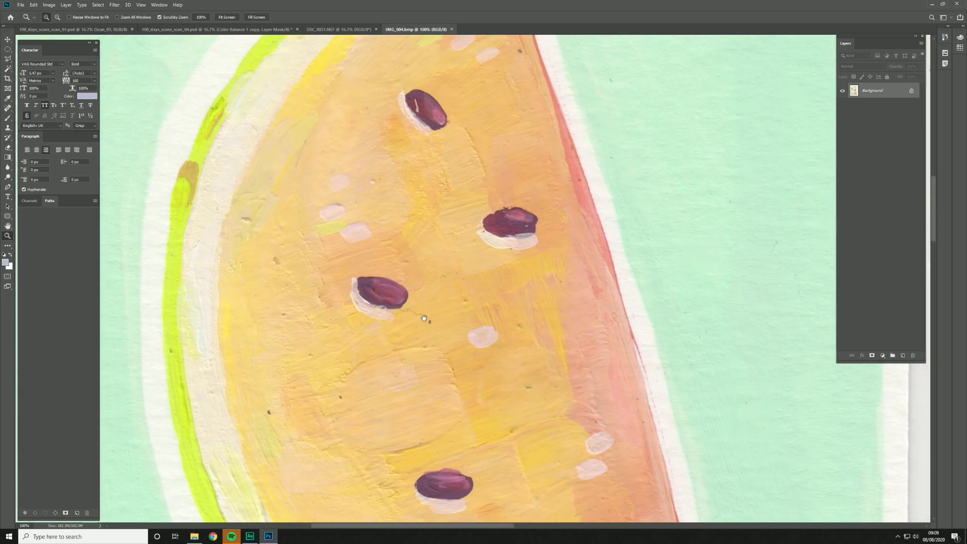
mouse_move(536, 179)
left_mouse_down()
mouse_move(530, 252)
mouse_move(429, 410)
left_mouse_up()
left_click_drag(494, 231, 644, 359)
left_click_drag(542, 327, 408, 57)
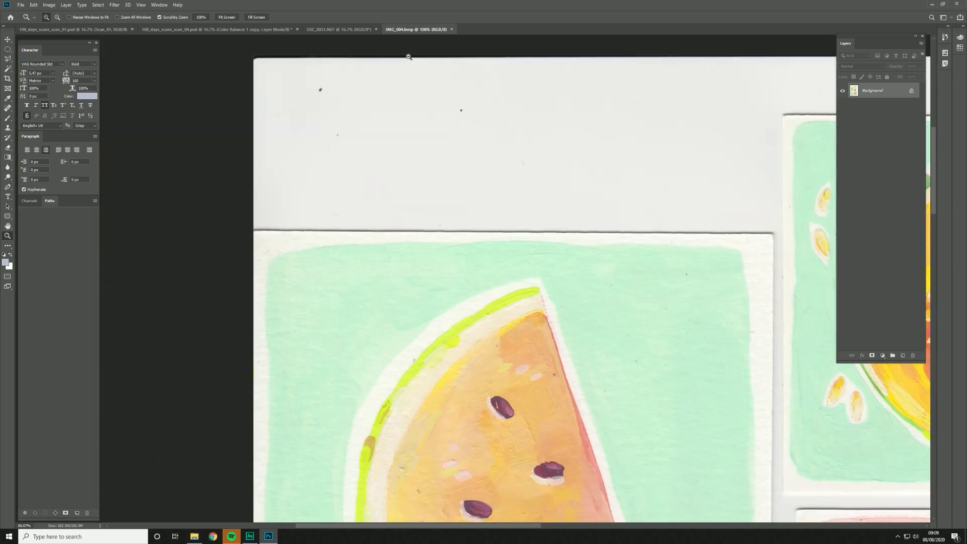
left_click(408, 56, "alt")
Step: Compare the DSC_0031 photo with the IMG_004.bmp scan, checking the scanned watermelon's colours up close and as a whole
left_click(340, 29)
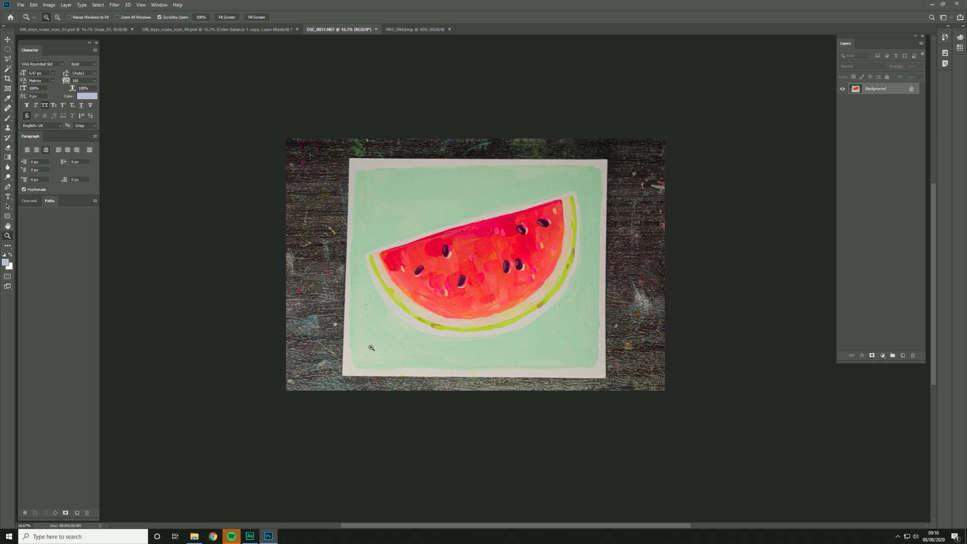
left_click(410, 31)
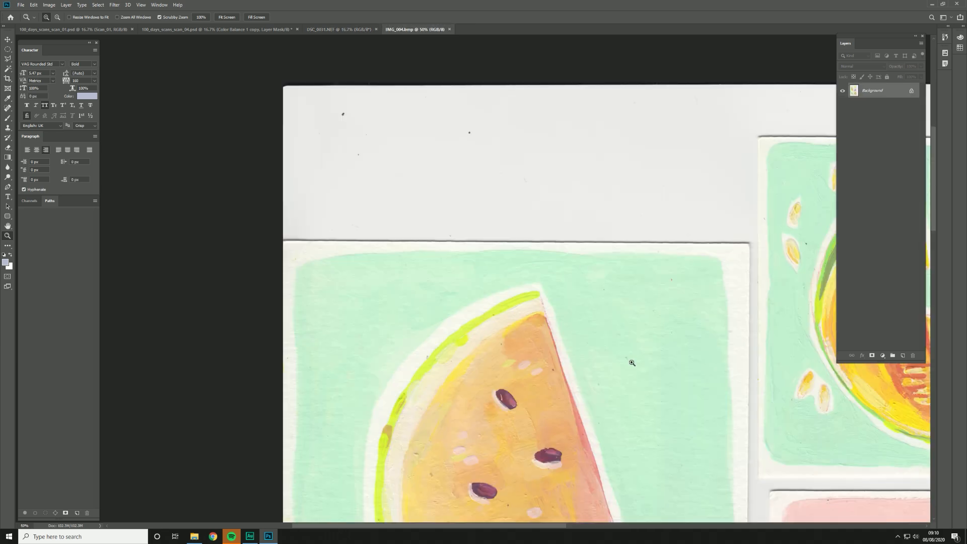
left_click_drag(588, 437, 539, 211)
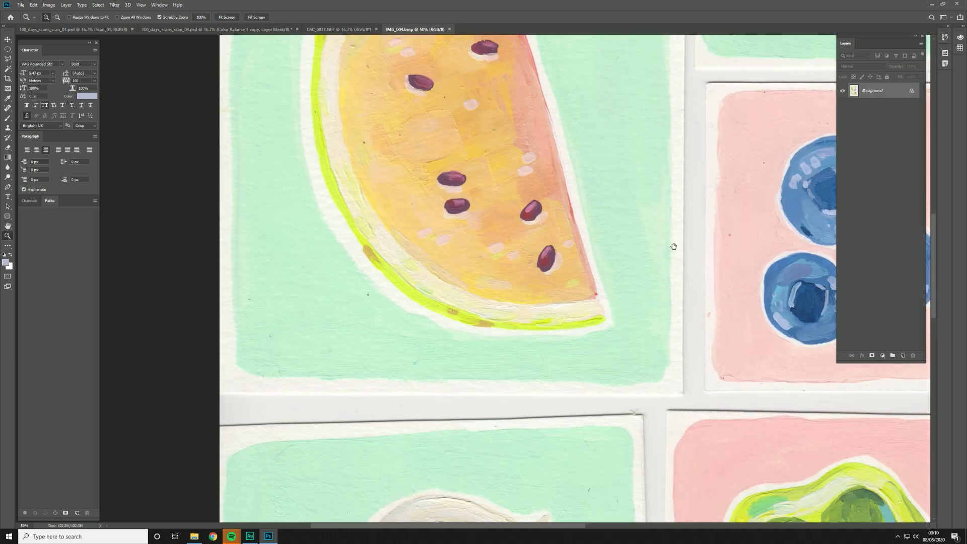
left_click_drag(655, 258, 413, 356)
left_click_drag(402, 244, 489, 354)
left_click_drag(566, 265, 636, 270)
left_click(566, 305, "alt")
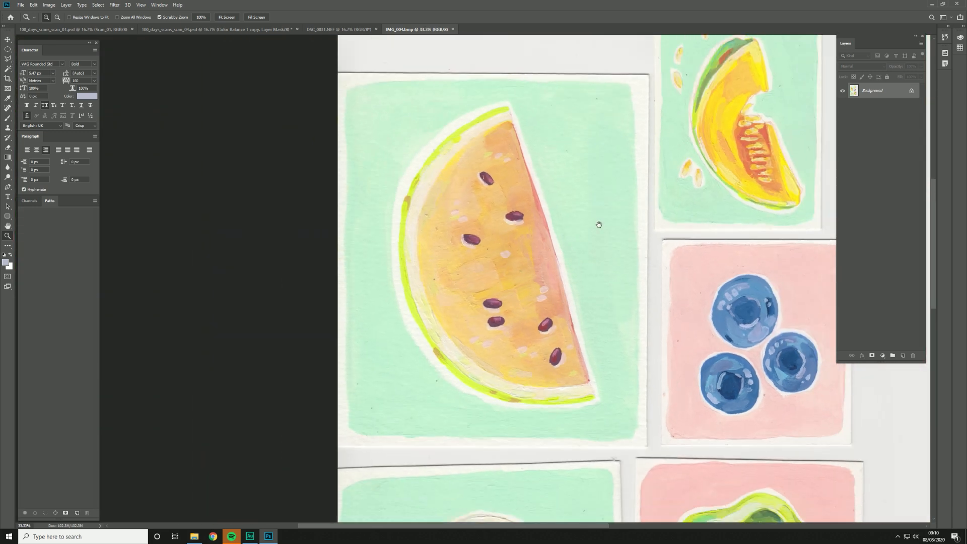
left_click_drag(598, 225, 586, 269)
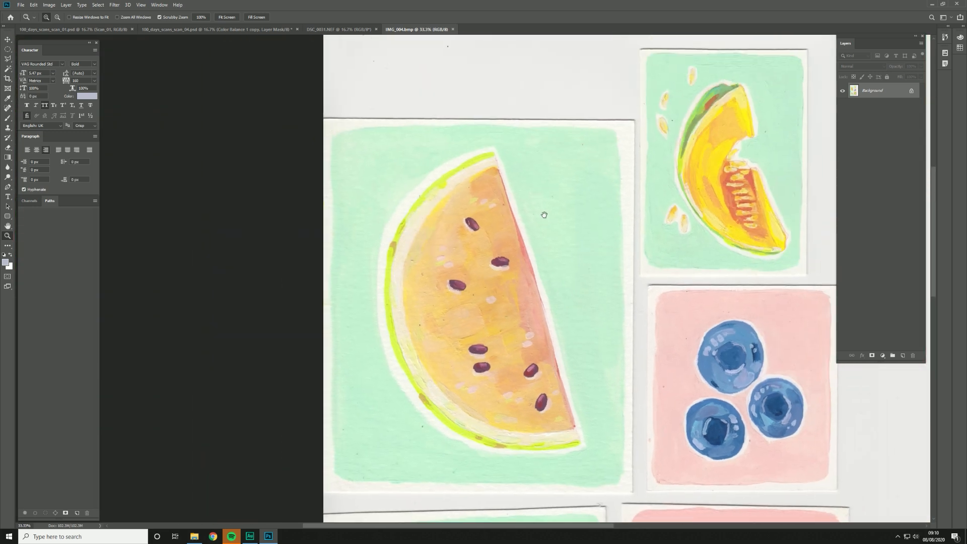
Step: Examine the photographed watermelon's paint at 100% and compare the whole painting with its IMG_004.bmp scan
left_click(355, 30)
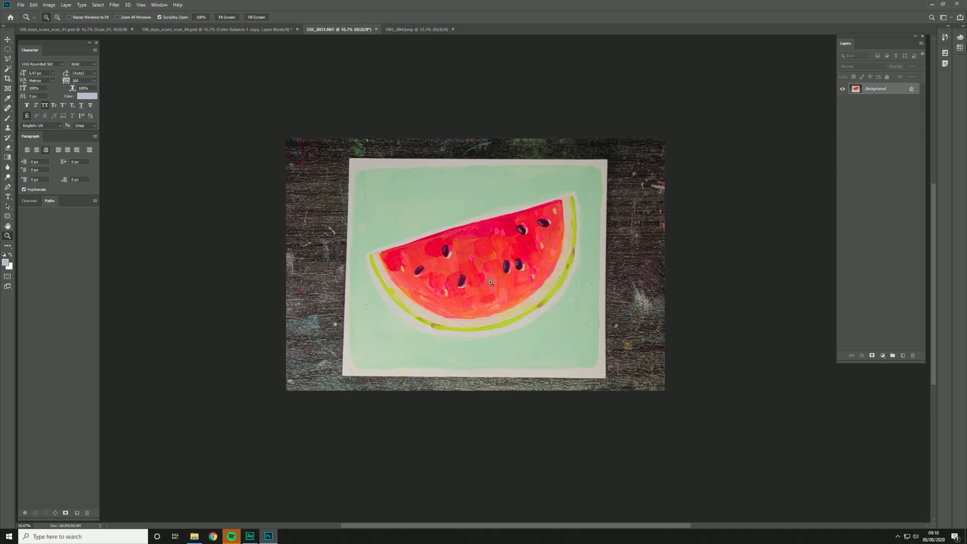
left_click(490, 283)
left_click(491, 282)
left_click(491, 283)
left_click(491, 283)
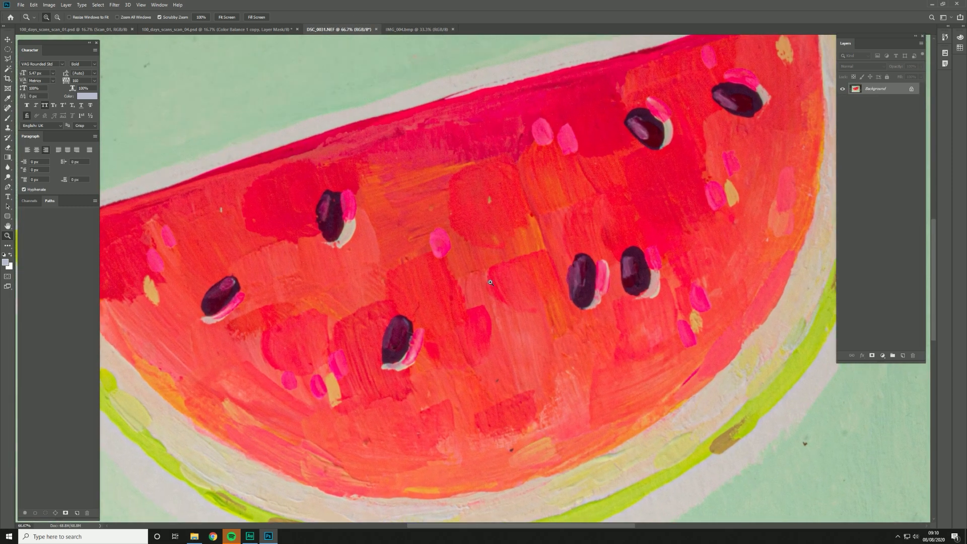
left_click(490, 282)
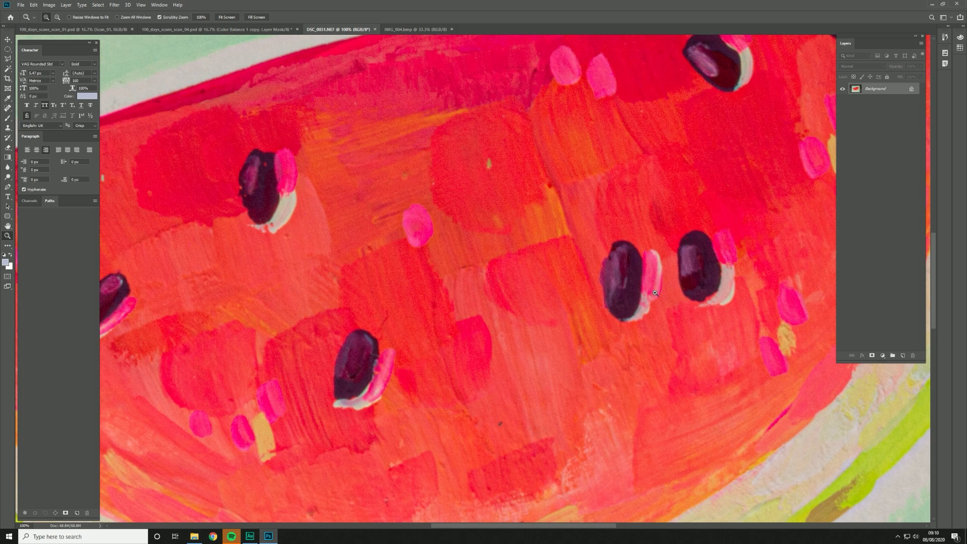
left_click_drag(440, 401, 524, 286)
scroll(524, 285, "down", 3)
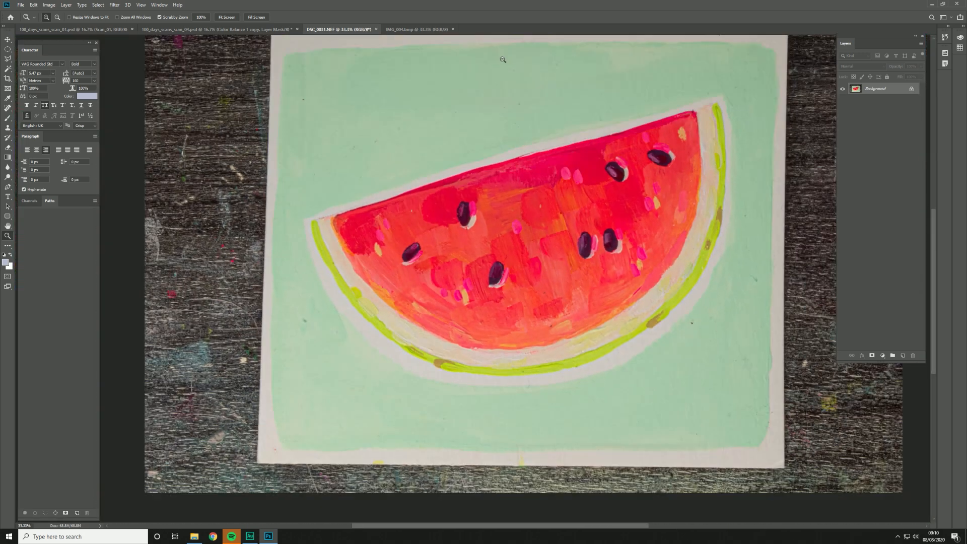
left_click(394, 30)
left_click(340, 31)
left_click(406, 29)
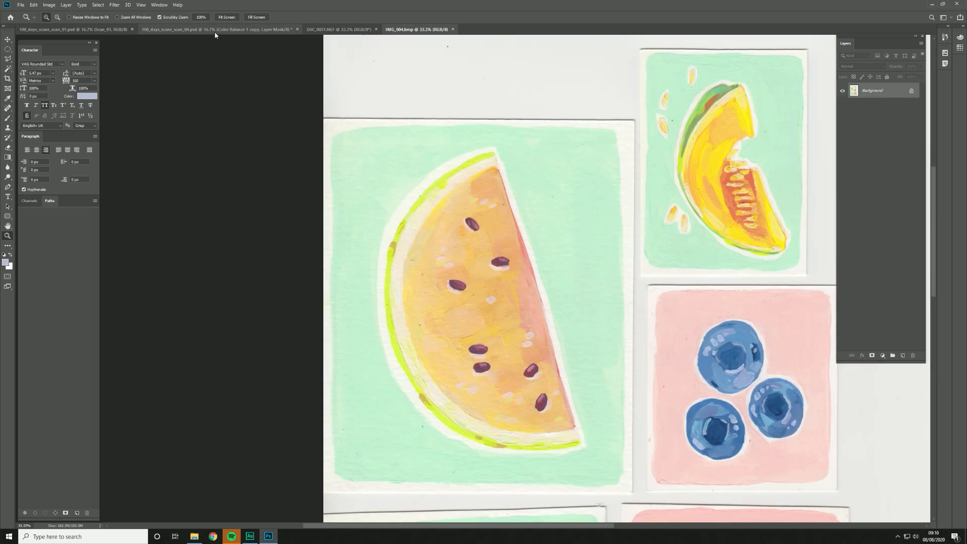
Step: Close the DSC_0031 photo without saving its changes, and close the IMG_004.bmp scan
left_click(376, 29)
left_click(480, 194)
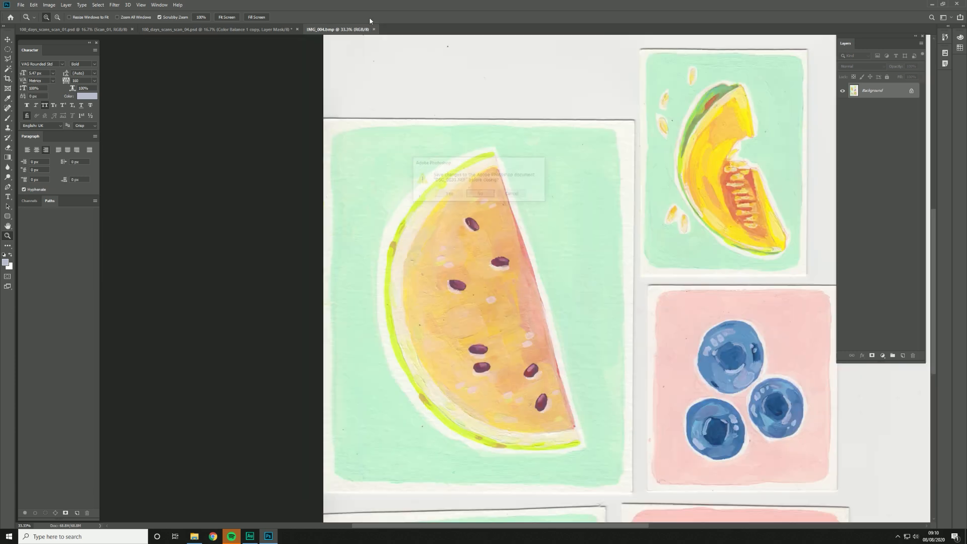
left_click(377, 29)
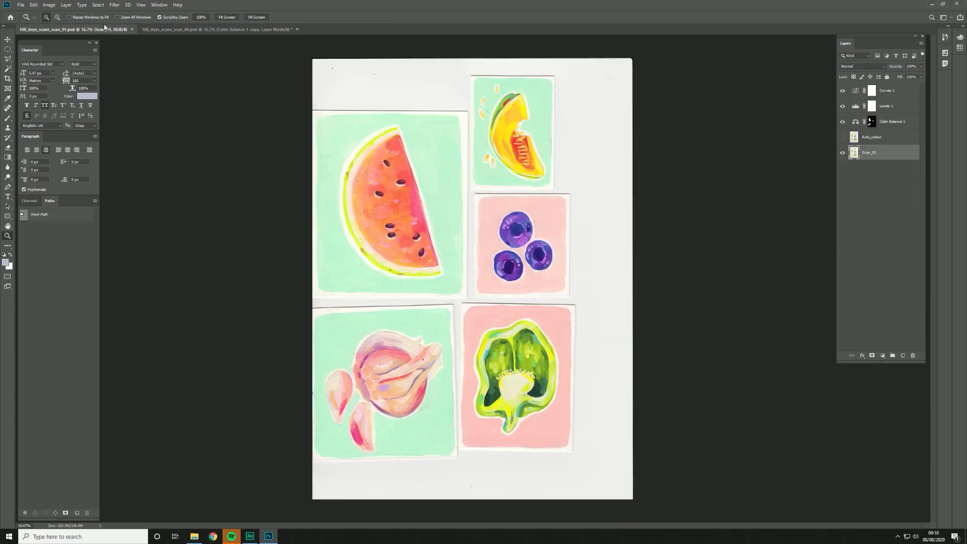
Step: In 100_days_scans_scan_01.psd, hide the Auto_colour layer and all adjustment layers, leaving only Scan_01 visible
left_click(842, 137)
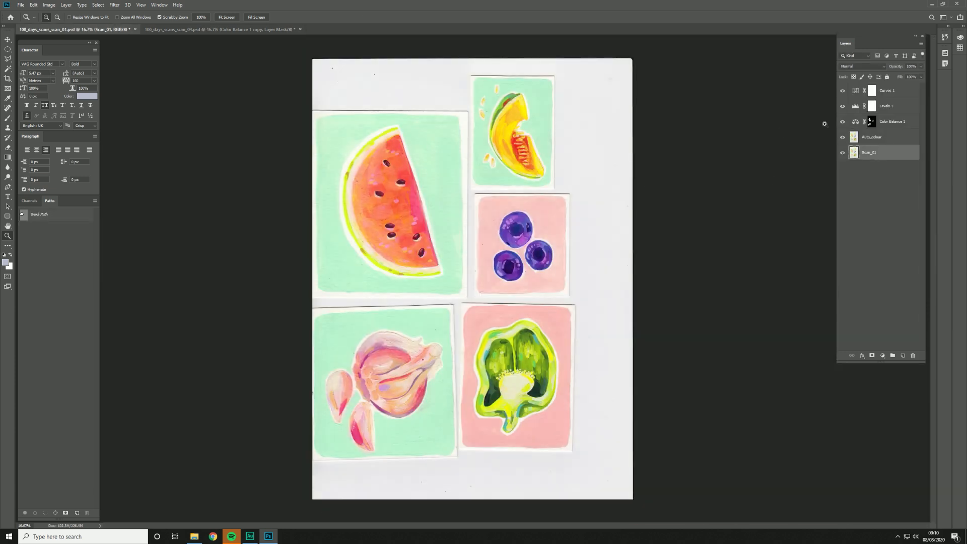
left_click_drag(844, 91, 842, 154)
left_click(842, 153)
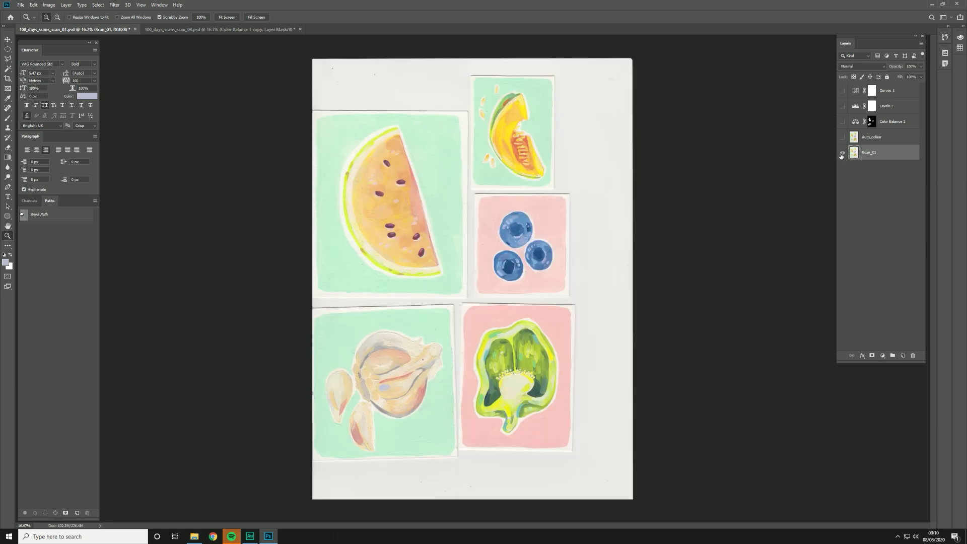
Step: Show the Auto_colour layer and toggle its visibility to compare it with the original scan up close
left_click(875, 141)
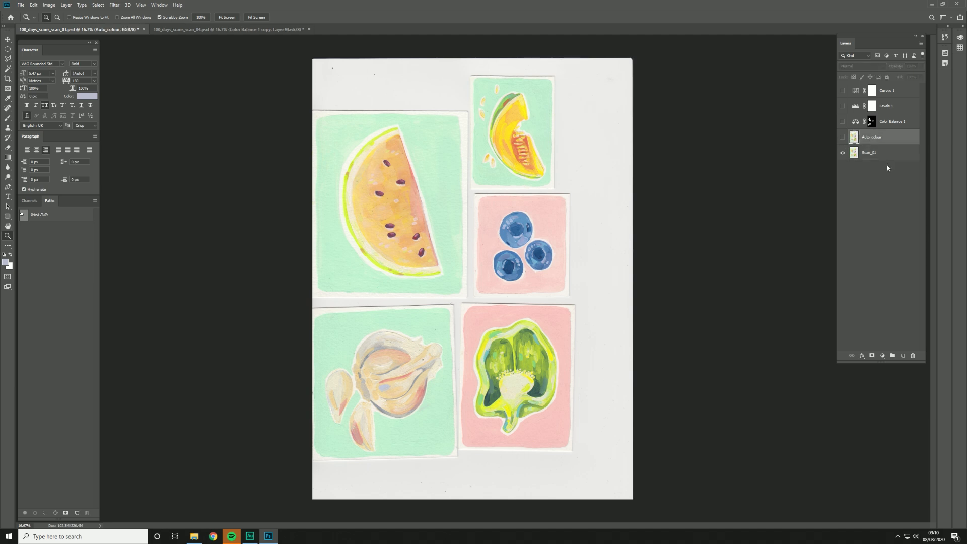
left_click(844, 140)
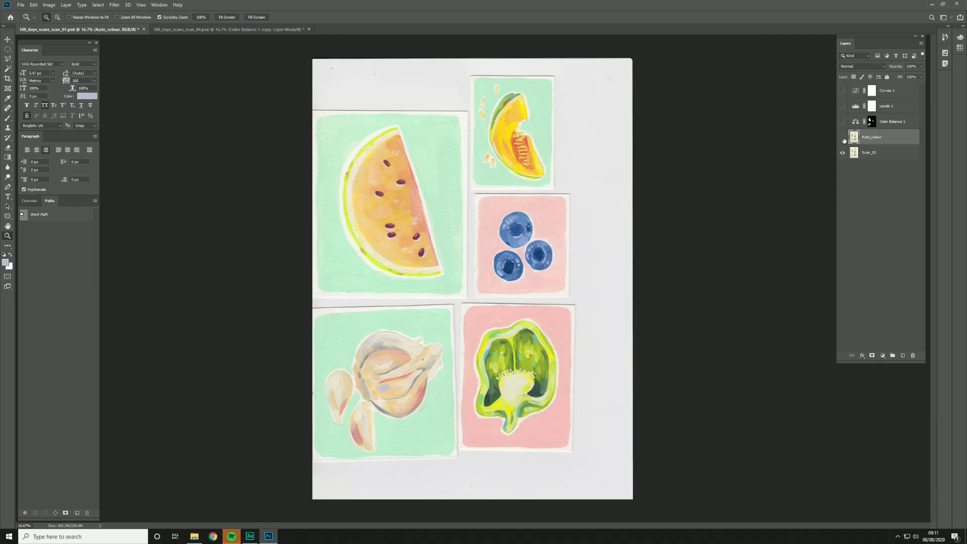
left_click(447, 136)
left_click(447, 136)
left_click(447, 136)
left_click(447, 136)
left_click_drag(425, 93, 461, 155)
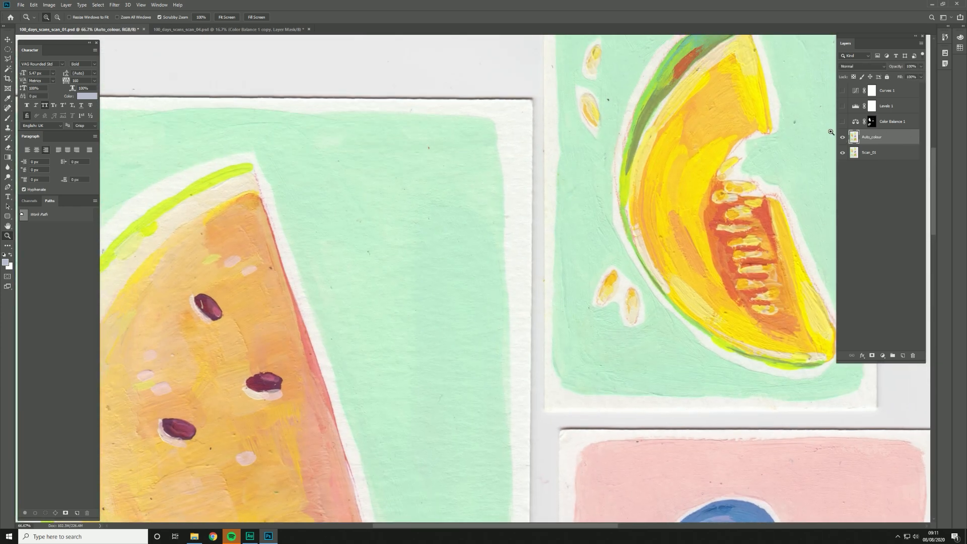
left_click(842, 141)
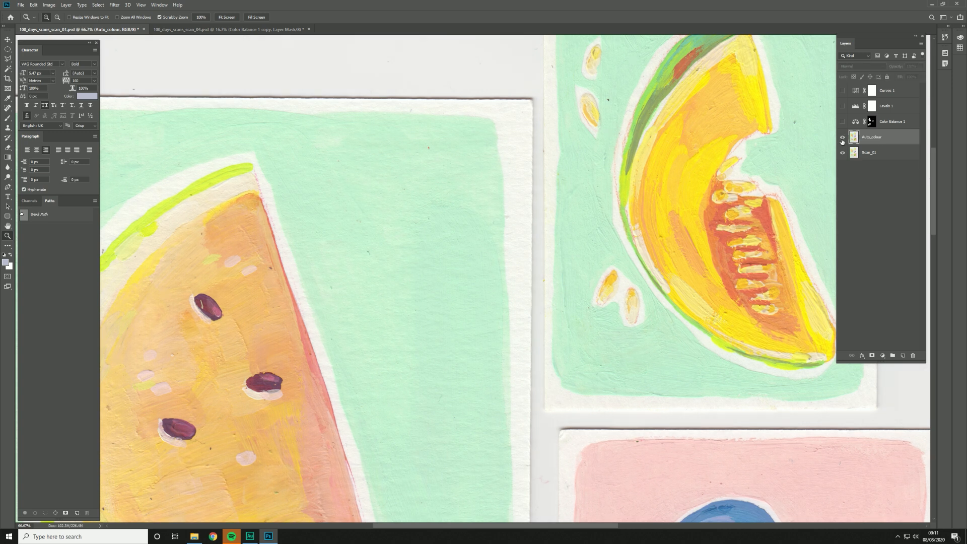
left_click(842, 138)
left_click(842, 140)
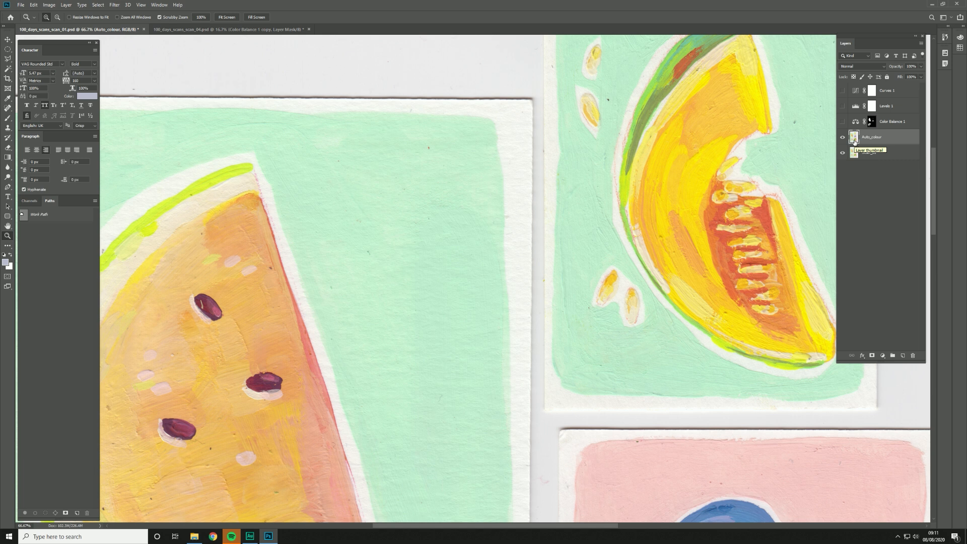
Step: Add a Hue/Saturation adjustment layer directly above the Color Balance 1 layer
left_click(564, 198, "alt")
left_click(564, 198, "alt")
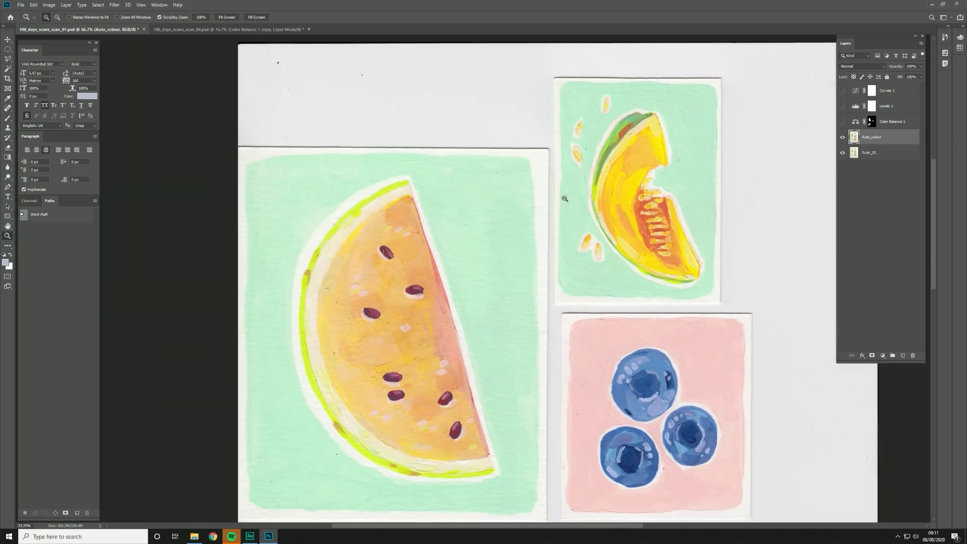
left_click(565, 199, "alt")
left_click(890, 122)
left_click(892, 107)
left_click(889, 92)
left_click(881, 123)
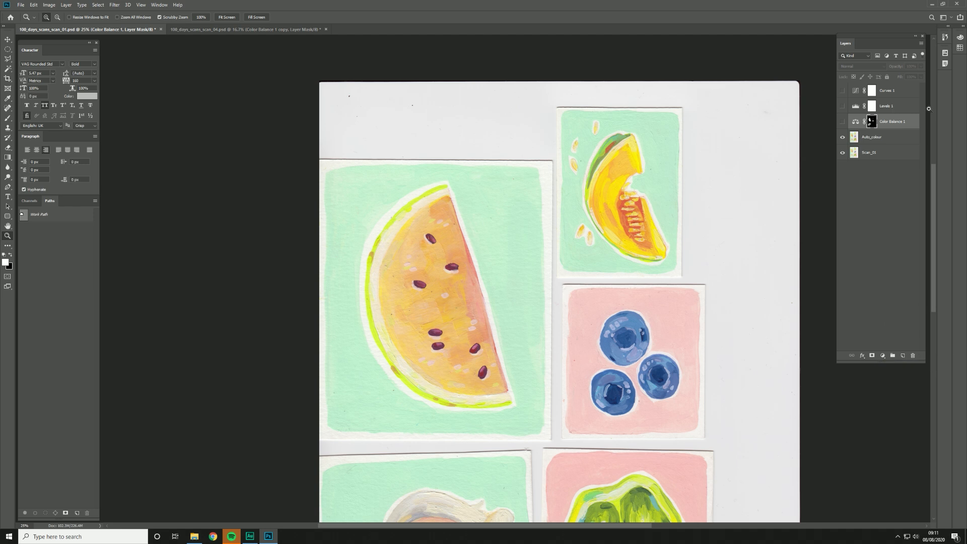
left_click(882, 356)
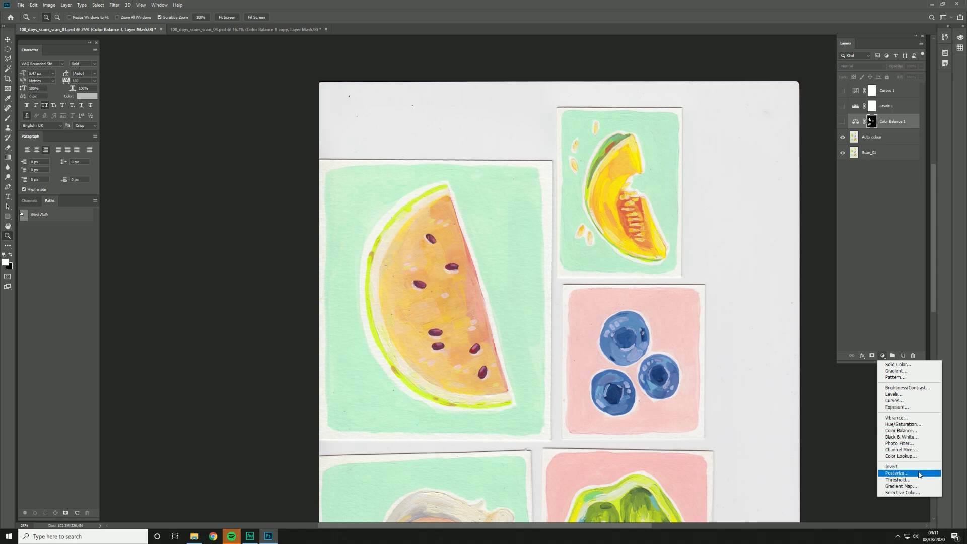
left_click(899, 426)
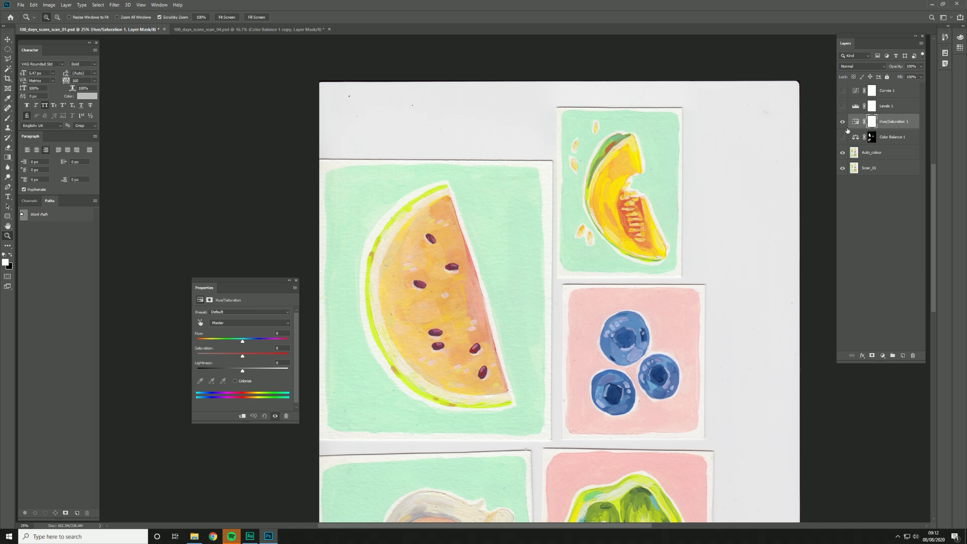
Step: Try strong positive and negative hue shifts on the Hue/Saturation layer, and delete that layer
left_click(855, 121)
left_click_drag(247, 343, 273, 342)
left_click(296, 280)
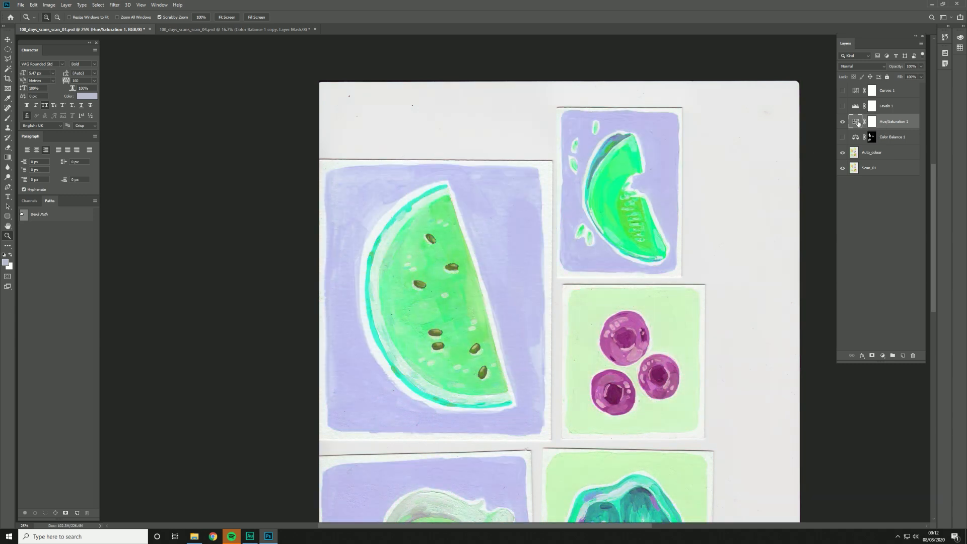
double_click(855, 122)
left_click_drag(273, 342, 225, 342)
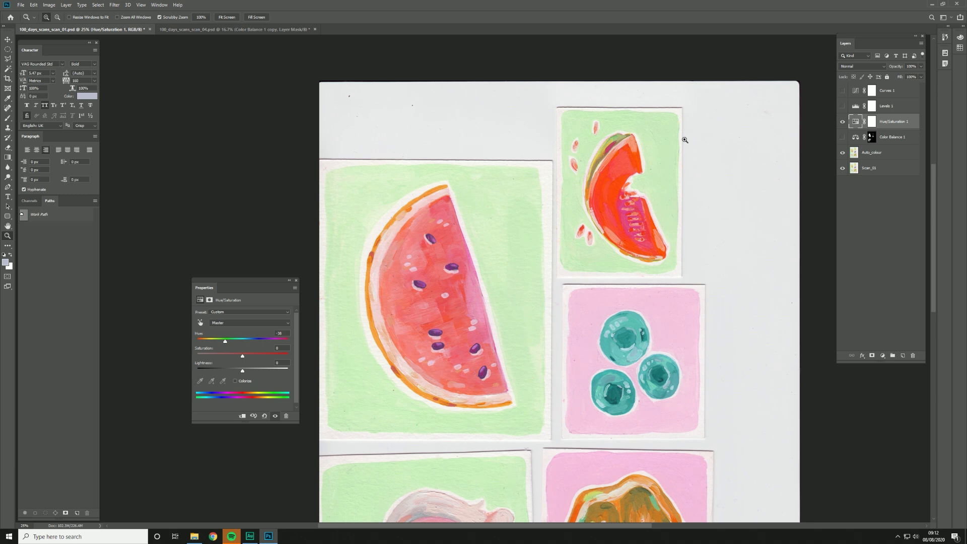
left_click(296, 281)
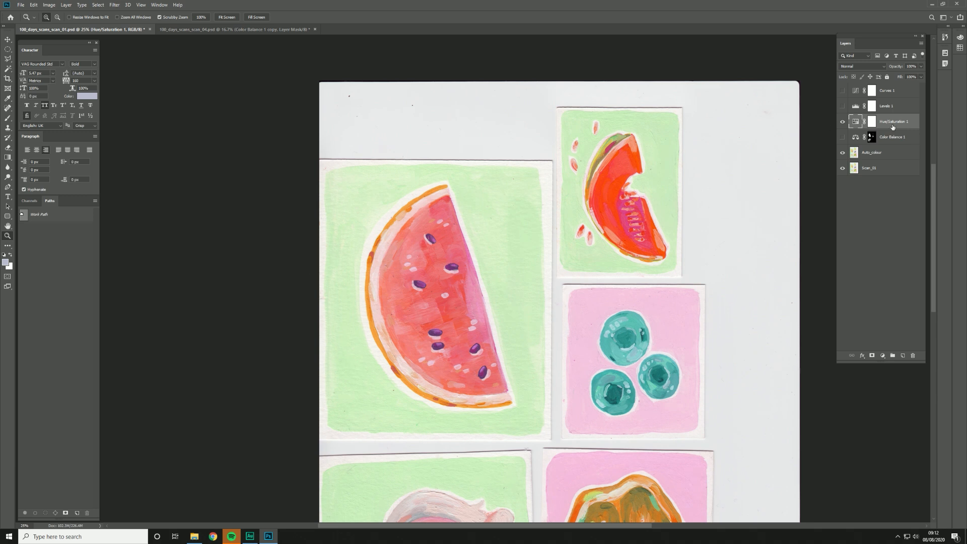
key("Delete")
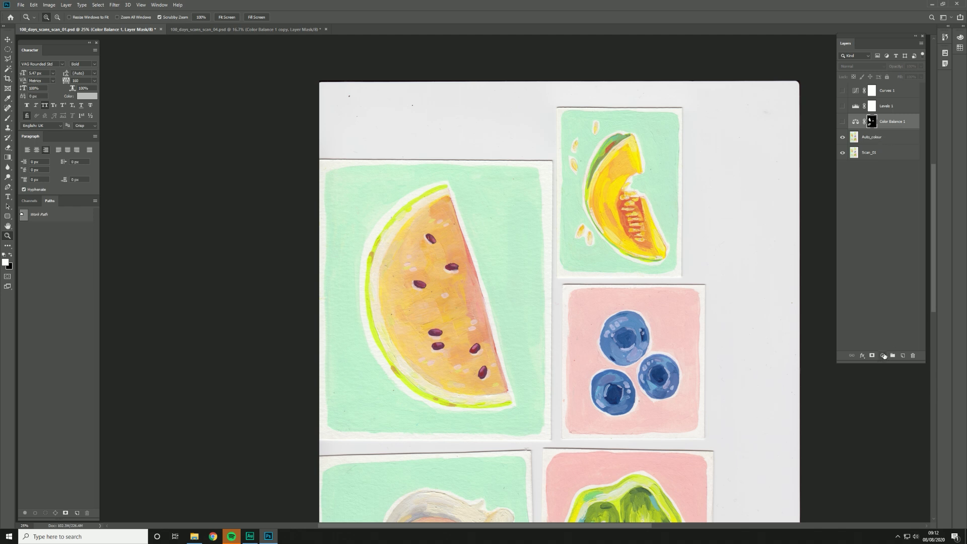
Step: Show the Color Balance 1 layer, compare the paintings with and without it, and duplicate the layer
left_click(843, 122)
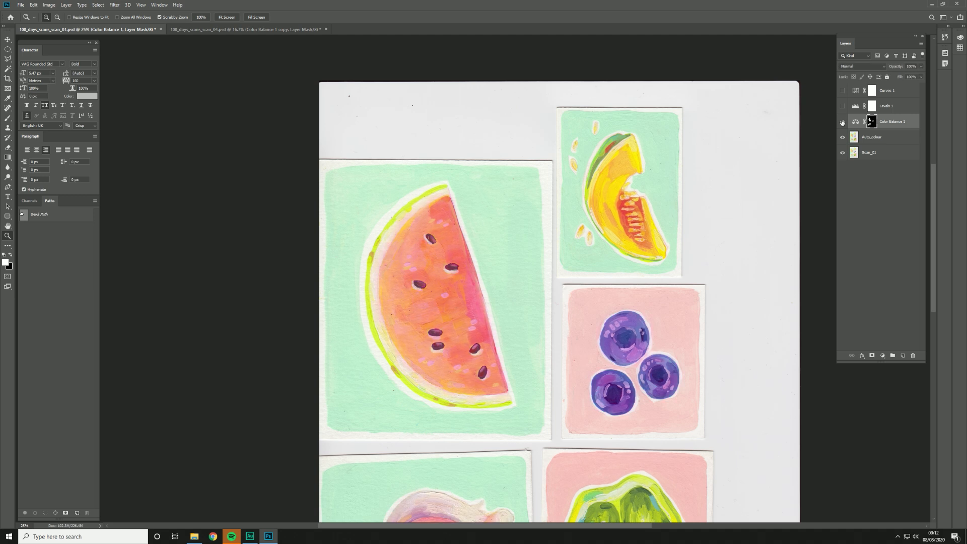
left_click(843, 123)
left_click(843, 123)
left_click_drag(490, 323, 506, 291)
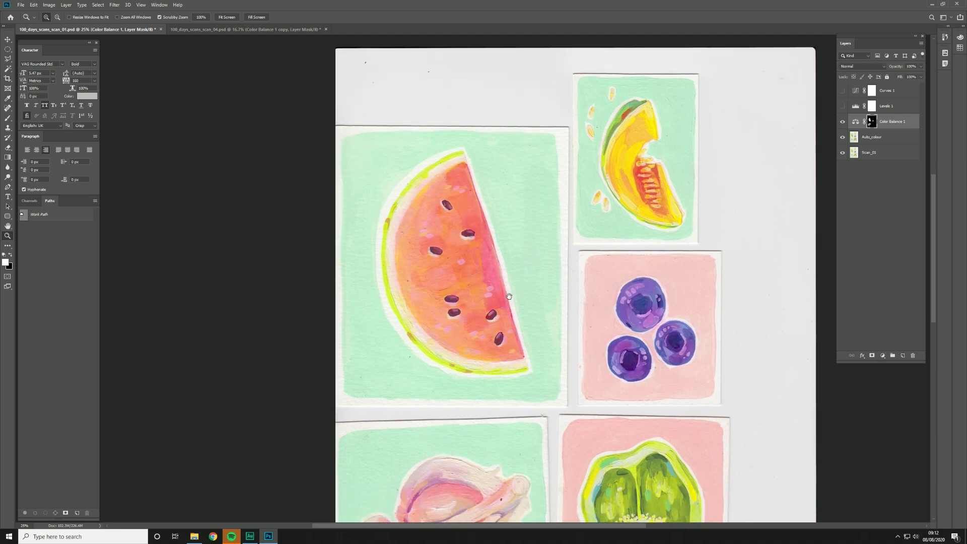
left_click_drag(900, 122, 902, 355)
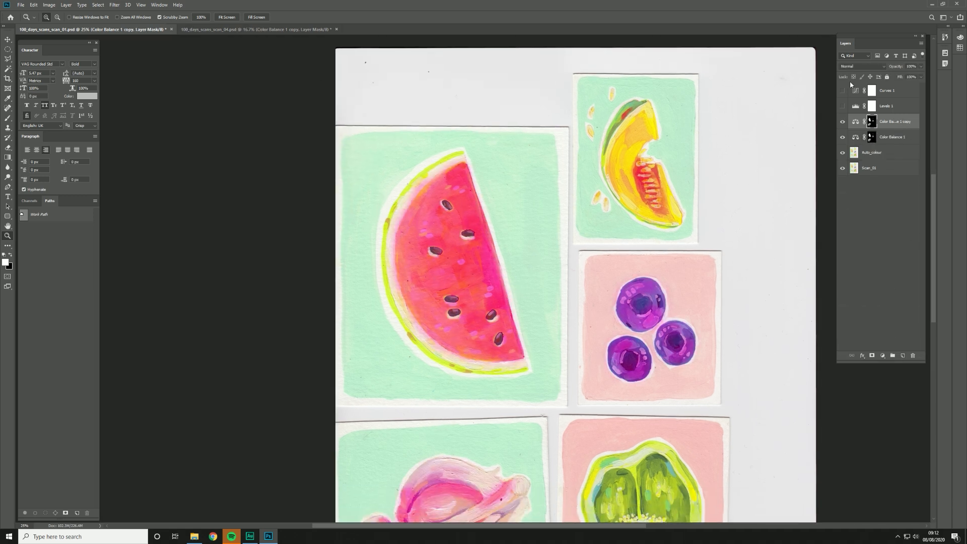
Step: Hide the Color Balance 1 copy layer and make the Color Balance 1 layer's mask completely white
left_click(842, 123)
left_click(871, 136)
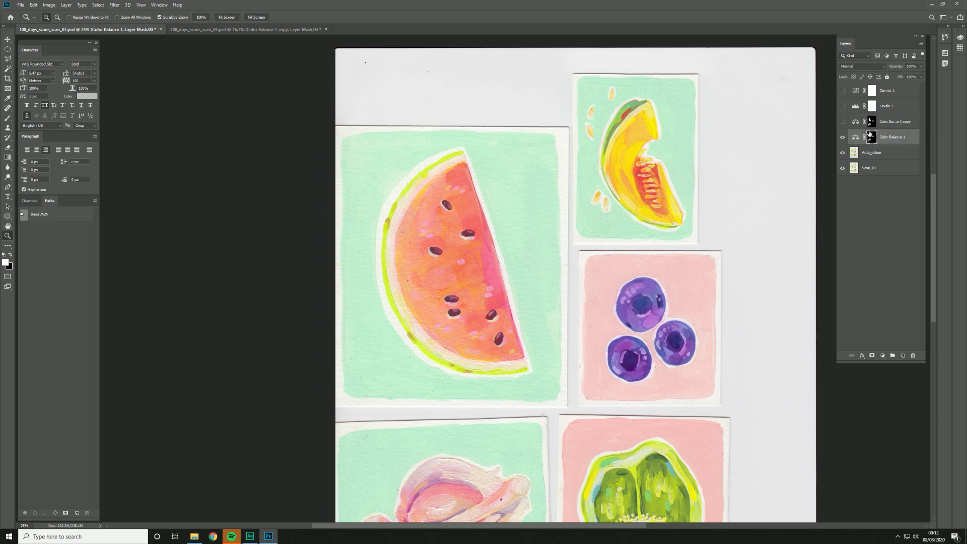
key("ctrl+i")
key("ctrl+i")
key("ctrl+i")
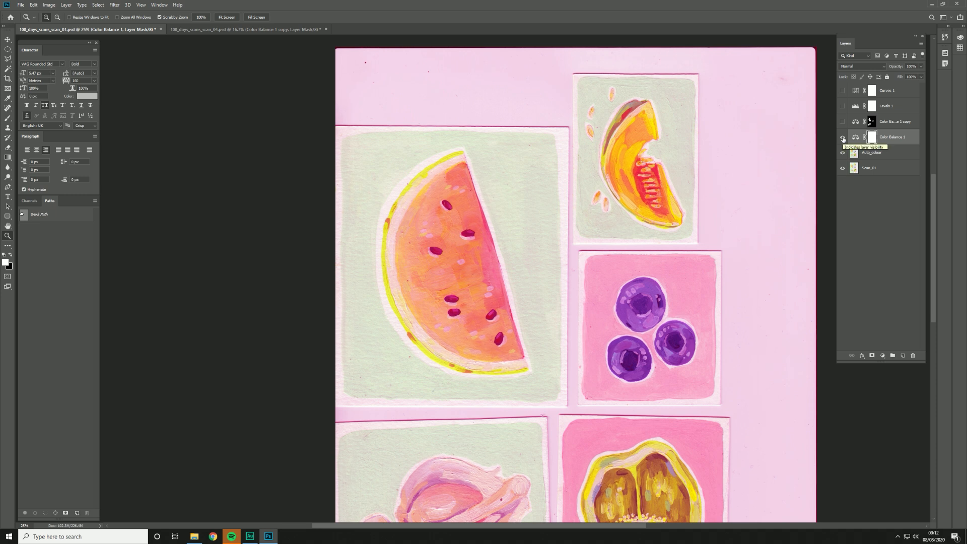
Step: Set the Color Balance 1 layer's midtones to +100 on Cyan-Red and -100 on Magenta-Green
double_click(854, 137)
left_click_drag(237, 327, 264, 330)
mouse_move(197, 342)
left_mouse_down()
mouse_move(213, 340)
mouse_move(186, 344)
left_mouse_up()
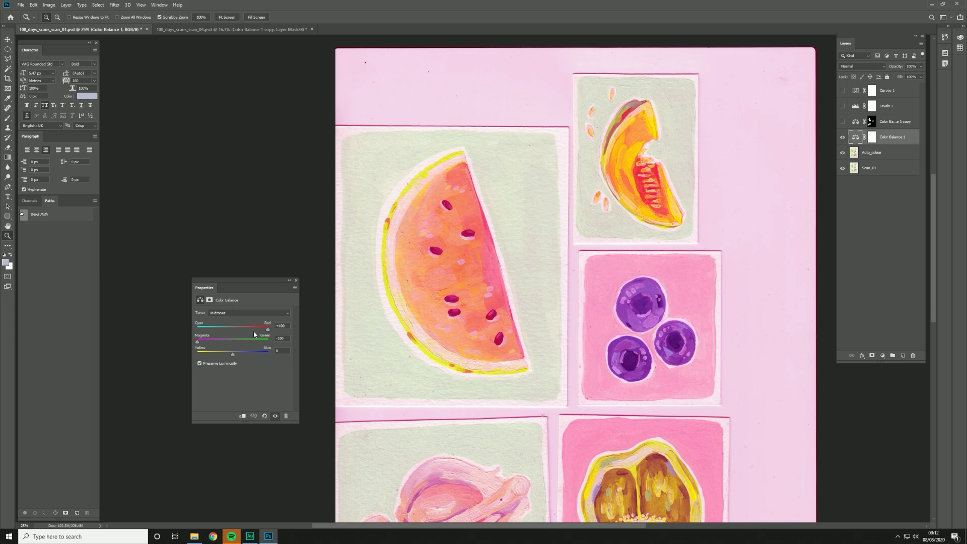
left_click_drag(268, 328, 448, 198)
left_click(296, 280)
mouse_move(622, 317)
left_mouse_down()
mouse_move(610, 228)
mouse_move(384, 163)
mouse_move(572, 144)
mouse_move(607, 310)
left_mouse_up()
Step: Target the Color Balance 1 layer's mask with a smaller Brush tool and invert the mask to black
left_click(873, 137)
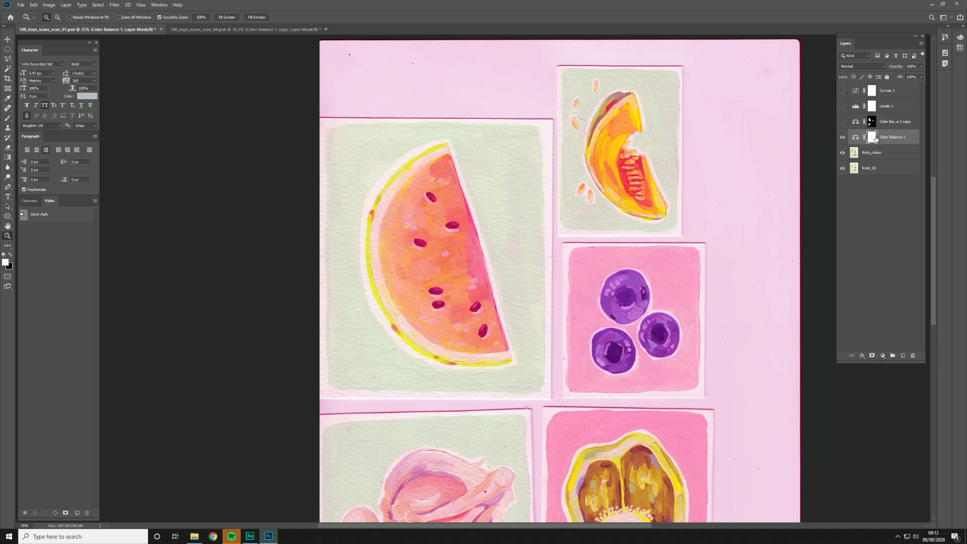
key("b")
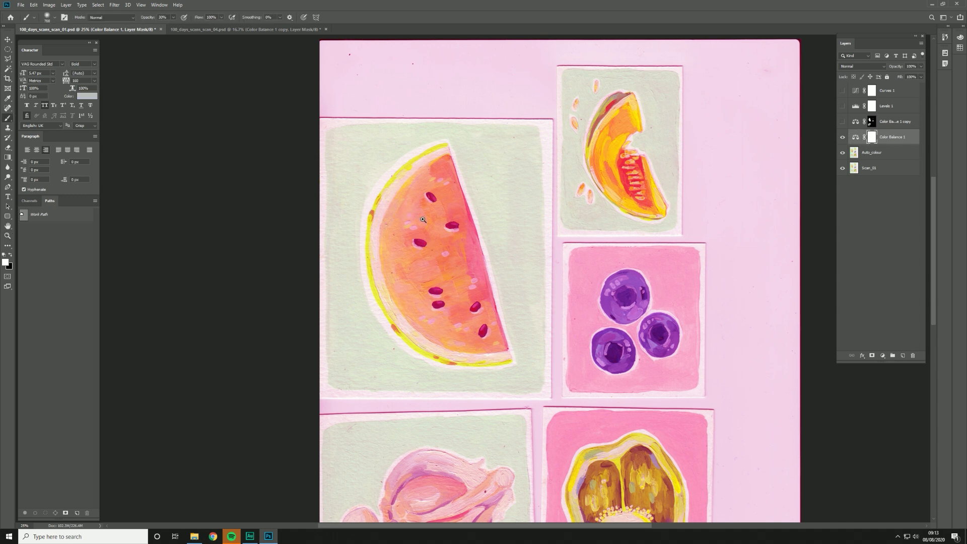
key("bracketleft")
key("bracketleft")
key("bracketleft")
key("bracketleft")
key("bracketleft")
key("bracketleft")
key("bracketleft")
key("bracketleft")
key("bracketleft")
key("ctrl+i")
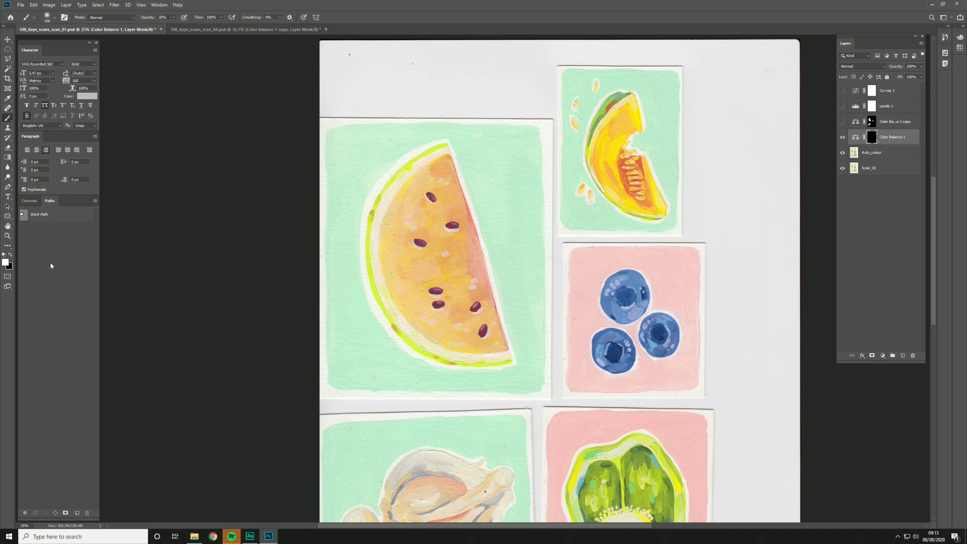
Step: Paint white over the watermelon's flesh on the Color Balance 1 mask with a larger brush, using 100% and 20% opacity
key("bracketright")
key("bracketright")
key("bracketright")
key("bracketright")
key("0")
mouse_move(426, 222)
left_mouse_down()
mouse_move(410, 209)
mouse_move(418, 201)
mouse_move(413, 231)
mouse_move(433, 258)
left_mouse_up()
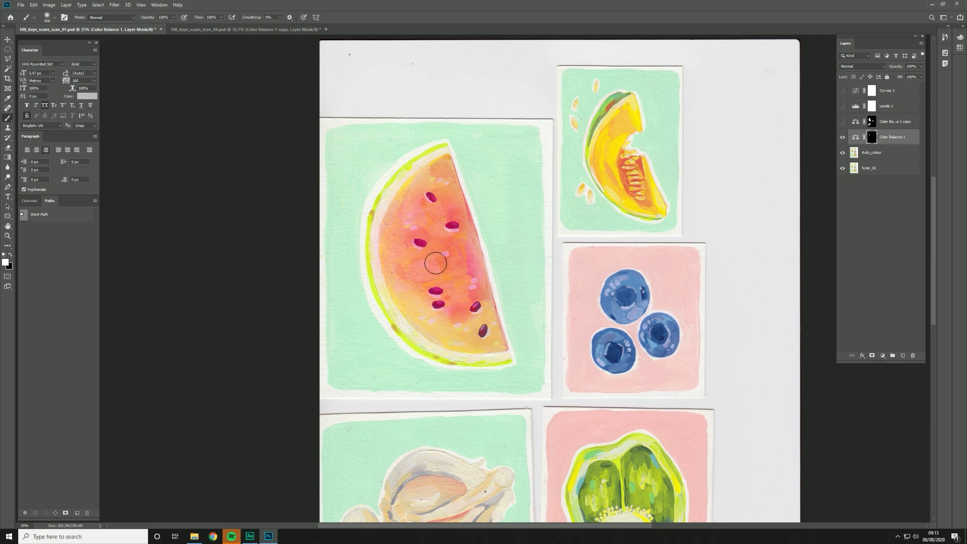
key("2")
mouse_move(444, 327)
left_mouse_down()
mouse_move(422, 316)
mouse_move(455, 337)
mouse_move(425, 325)
mouse_move(462, 333)
mouse_move(447, 332)
mouse_move(461, 322)
mouse_move(446, 323)
mouse_move(447, 310)
mouse_move(459, 320)
mouse_move(478, 309)
mouse_move(462, 307)
mouse_move(478, 335)
mouse_move(415, 302)
left_mouse_up()
Step: Paint the watermelon at 100% opacity past its straight edge onto the green background, and undo those last strokes
key("0")
mouse_move(438, 188)
left_mouse_down()
mouse_move(449, 189)
mouse_move(434, 166)
left_mouse_up()
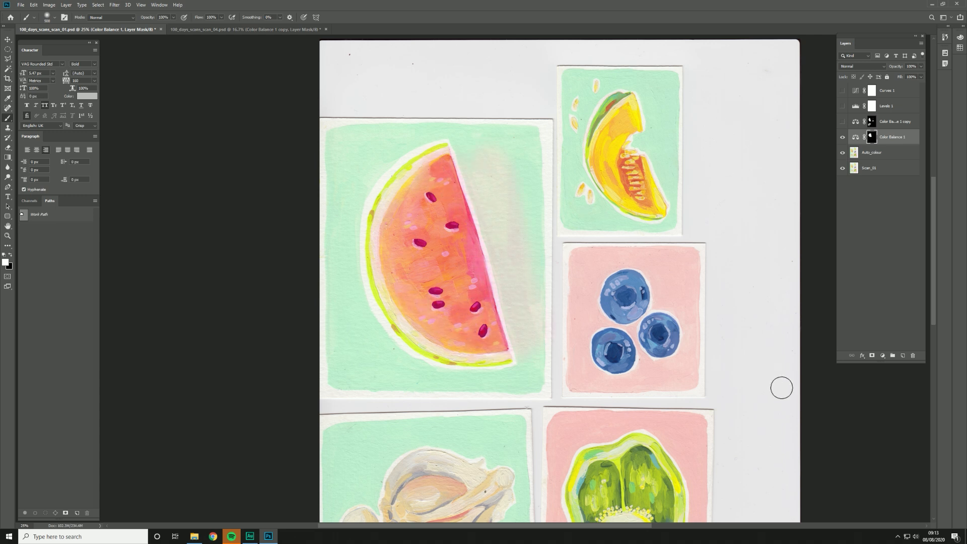
key("ctrl+z")
key("ctrl+z")
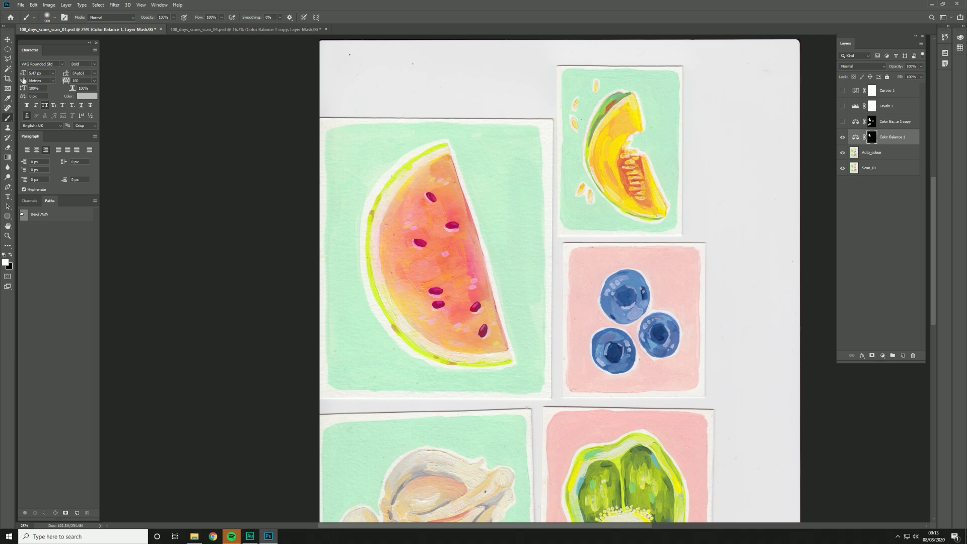
Step: Trace a closed path around the watermelon's red flesh with the Pen tool, following its straight edge and curved rind
key("p")
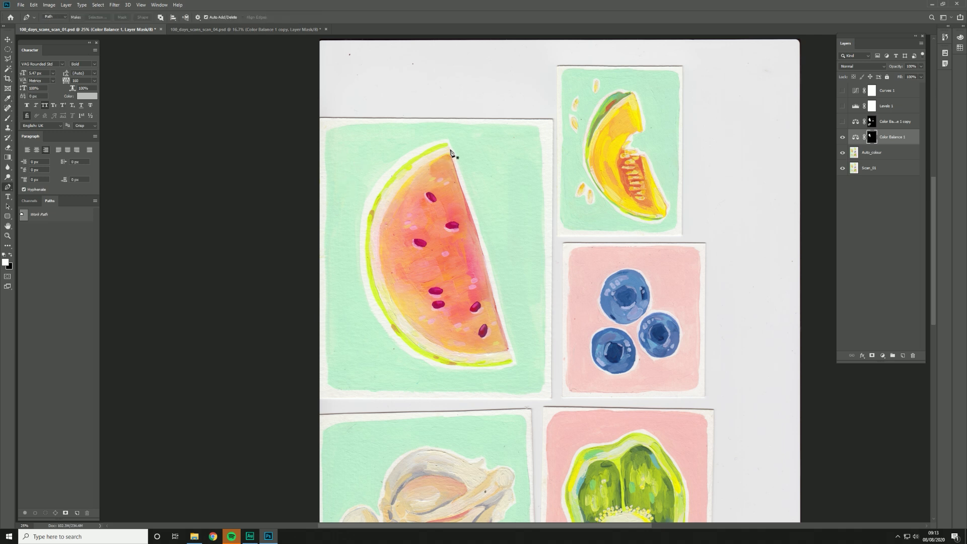
left_click(451, 157)
left_click(484, 263)
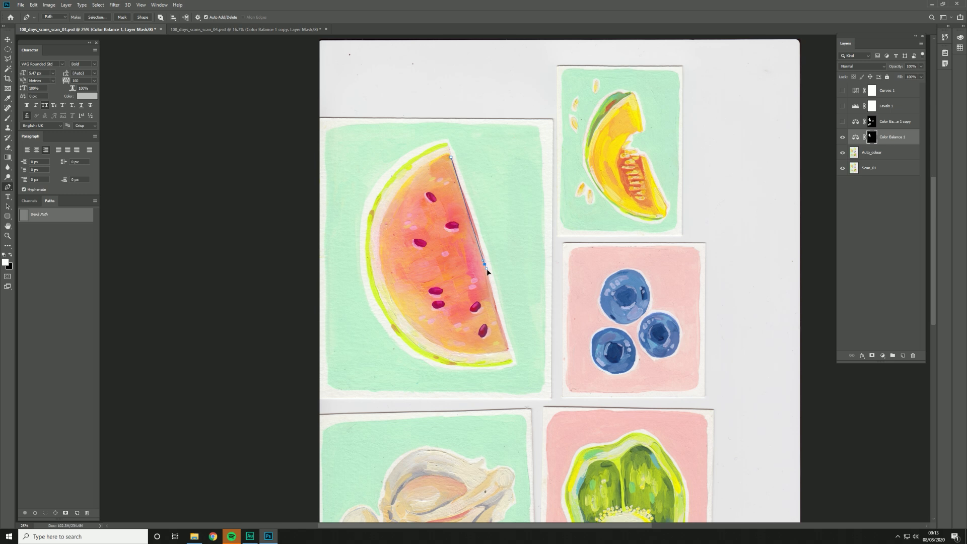
left_click(509, 348)
left_click_drag(412, 328, 384, 293)
left_click_drag(390, 205, 415, 163)
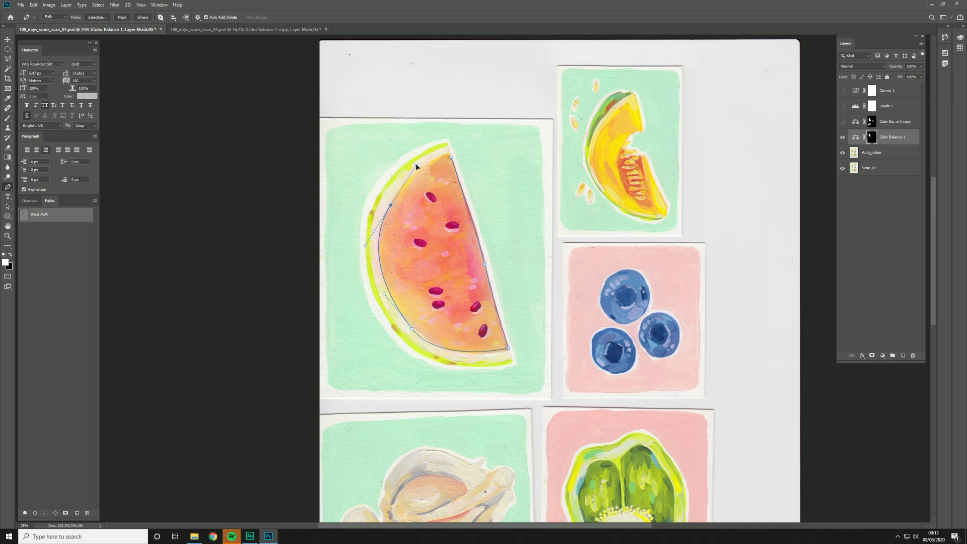
left_click(446, 158)
Step: Load the watermelon path as a selection, fill it with white on the Color Balance 1 mask, and deselect
key("ctrl+Return")
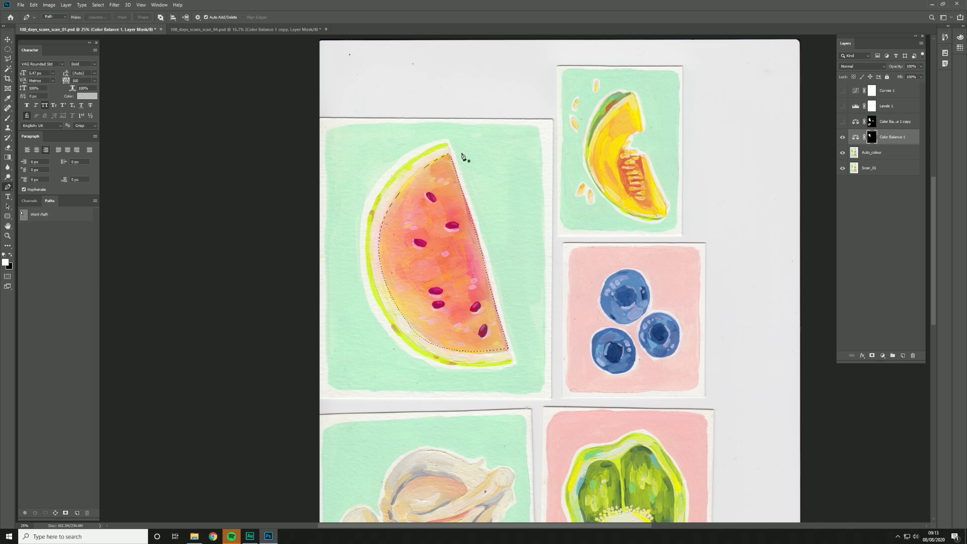
key("alt+BackSpace")
key("ctrl+d")
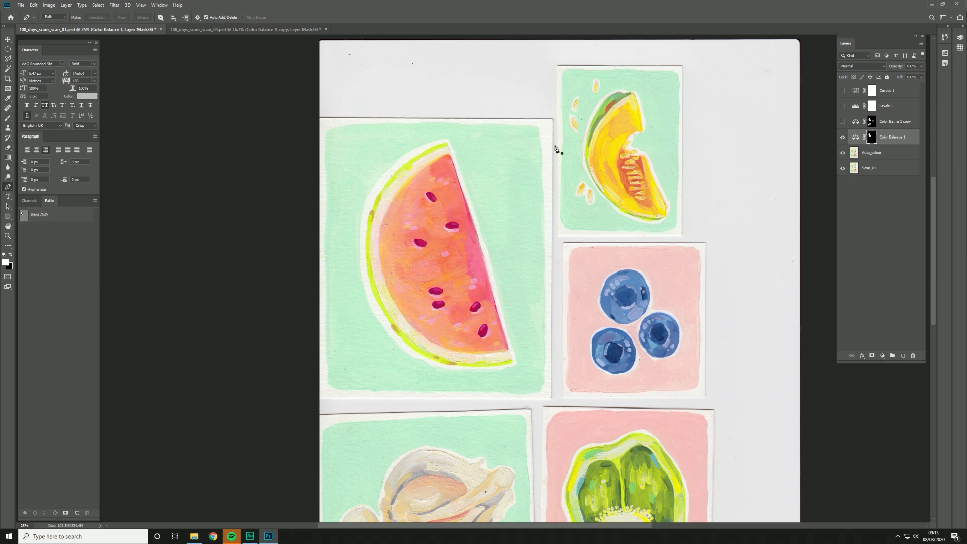
Step: Hide the Color Balance 1 layer, show the Color Balance 1 copy layer instead, and target its mask
left_click_drag(571, 380, 574, 275)
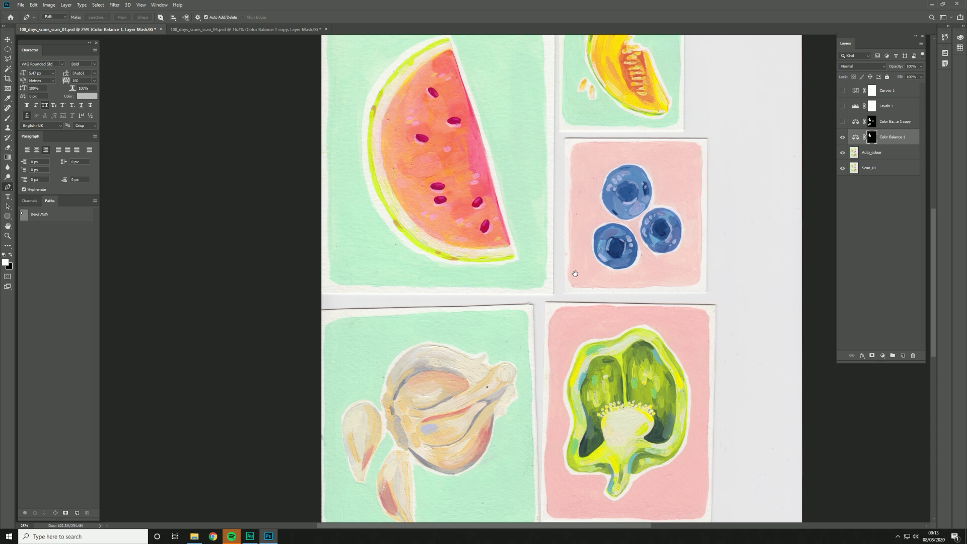
left_click_drag(467, 156, 476, 197)
scroll(465, 167, "up", 2)
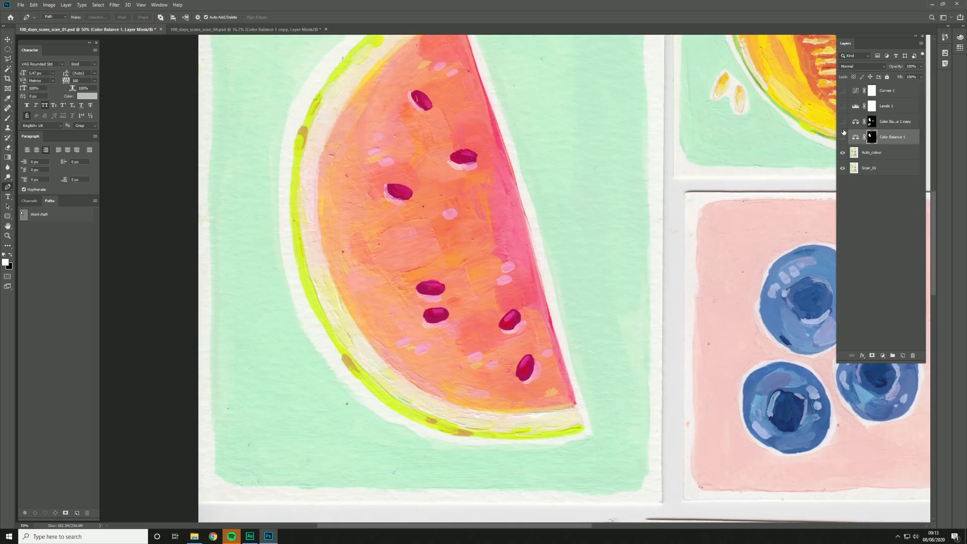
left_click(843, 137)
left_click(842, 122)
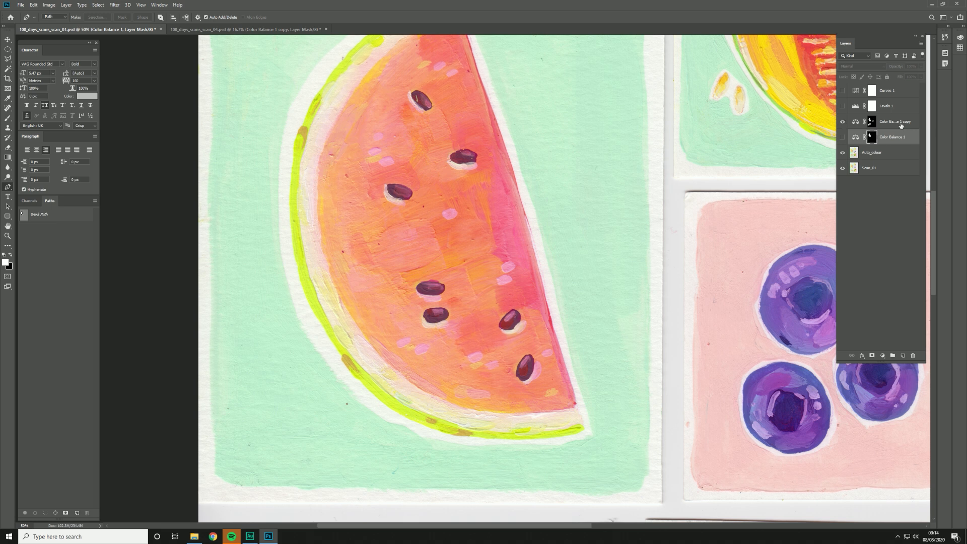
left_click(873, 124)
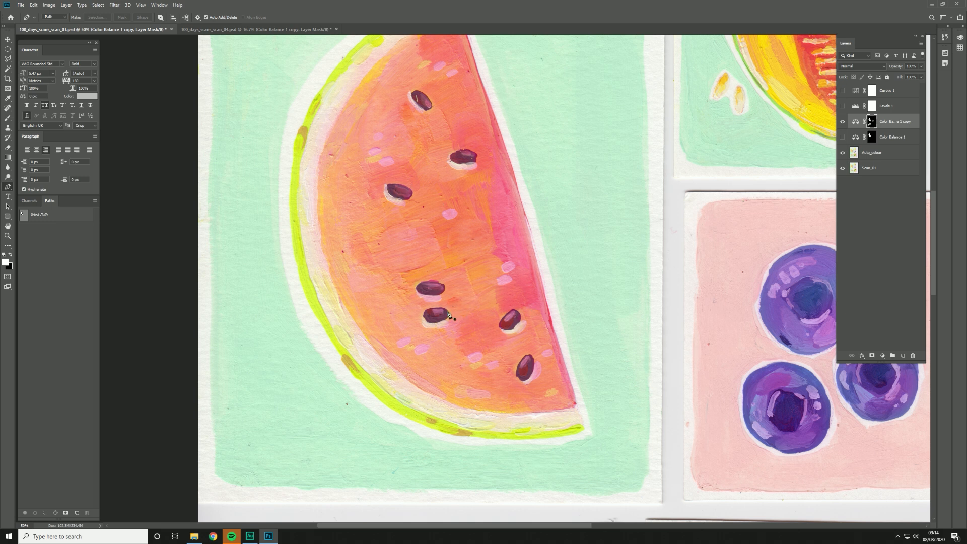
Step: Compare the blueberry painting up close with and without the Color Balance 1 copy layer
left_click_drag(658, 309, 335, 274)
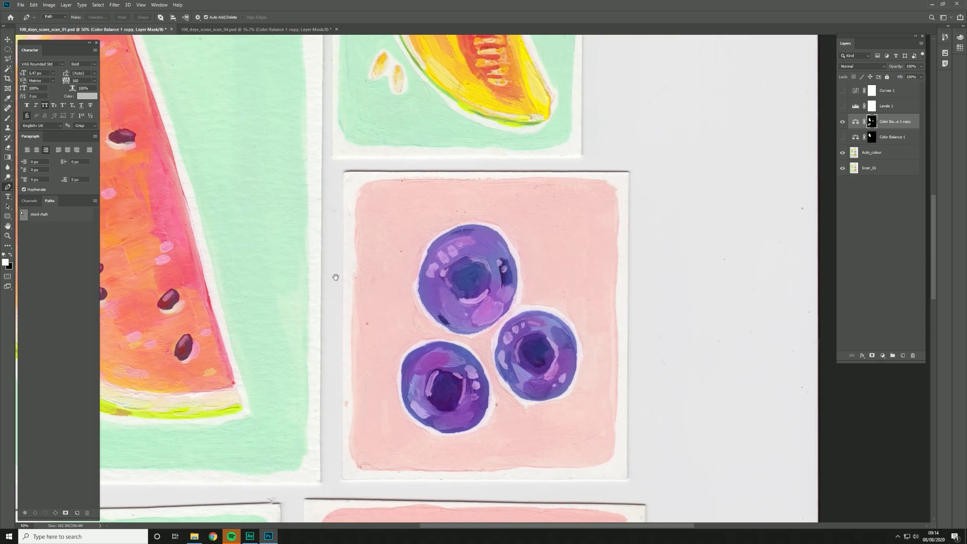
left_click(841, 123)
left_click(842, 123)
left_click(842, 122)
left_click(842, 124)
Step: Compare the garlic painting up close with and without the Color Balance 1 copy layer
left_click_drag(456, 417, 586, 196)
left_click_drag(510, 324, 615, 136)
left_click_drag(305, 458, 412, 373)
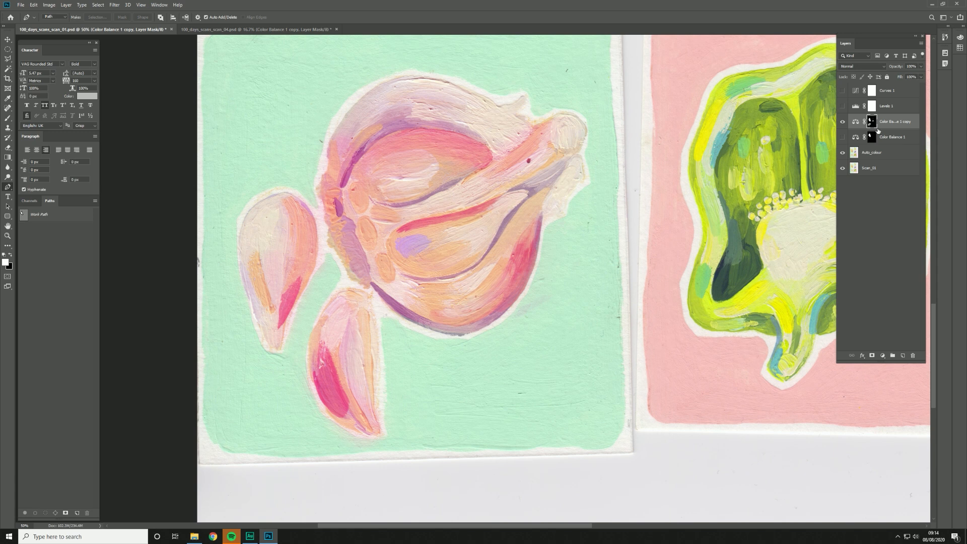
left_click(843, 123)
left_click(843, 123)
left_click(843, 122)
left_click(843, 123)
left_click_drag(493, 182, 489, 194)
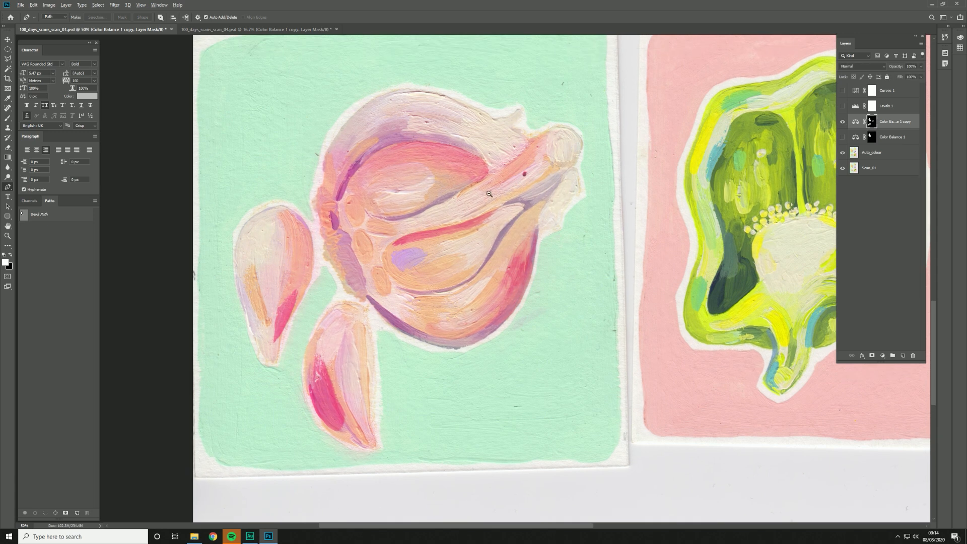
Step: View the whole sheet of paintings and compare it with and without the Color Balance 1 copy layer
left_click(490, 206, "alt")
left_click(490, 206, "alt")
left_click(488, 207, "alt")
left_click_drag(468, 234, 450, 307)
left_click_drag(539, 132, 487, 195)
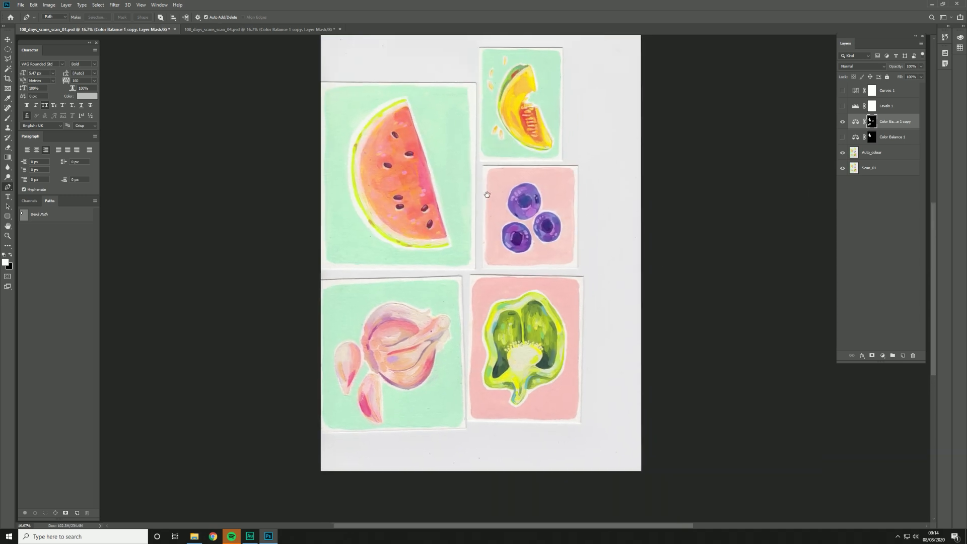
left_click(843, 122)
left_click(843, 122)
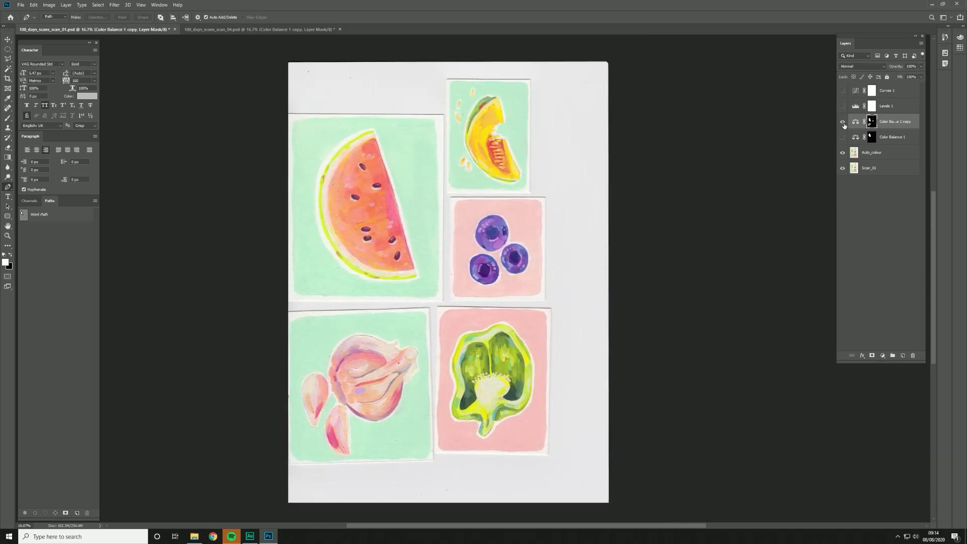
Step: Examine the effect of the Color Balance 1 copy layer on the melon, watermelon and blueberry paintings up close
left_click(523, 174, "ctrl")
left_click_drag(475, 130, 488, 161)
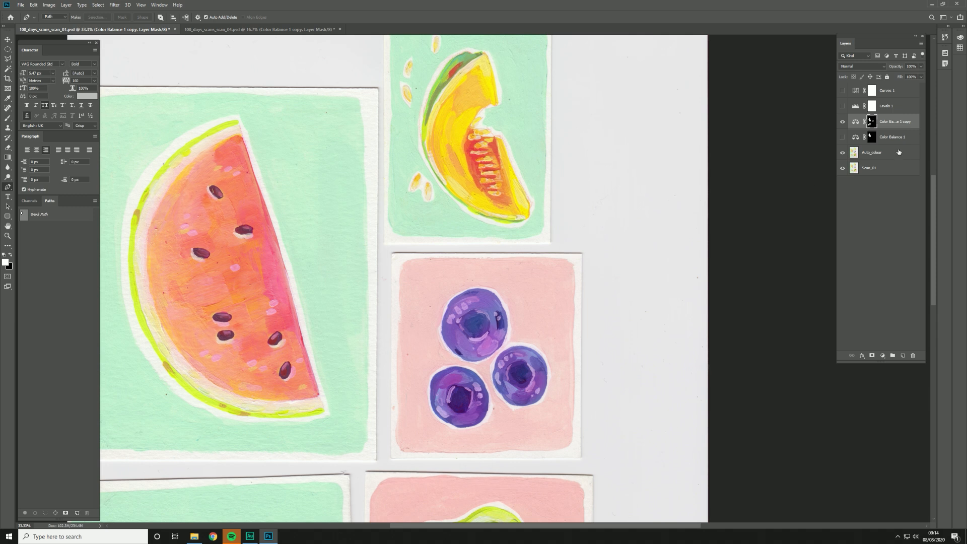
left_click(843, 124)
left_click(843, 125)
left_click(480, 268, "alt")
left_click_drag(551, 314, 573, 235)
left_click(573, 236, "alt")
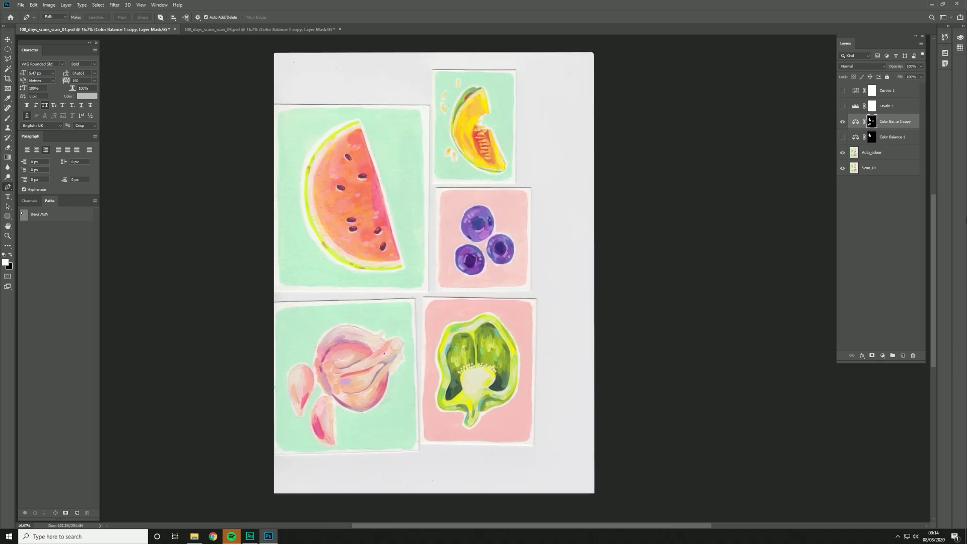
Step: Delete the Color Balance 1 layer and show the Levels 1 adjustment layer
left_click_drag(900, 136, 912, 355)
left_click(867, 106)
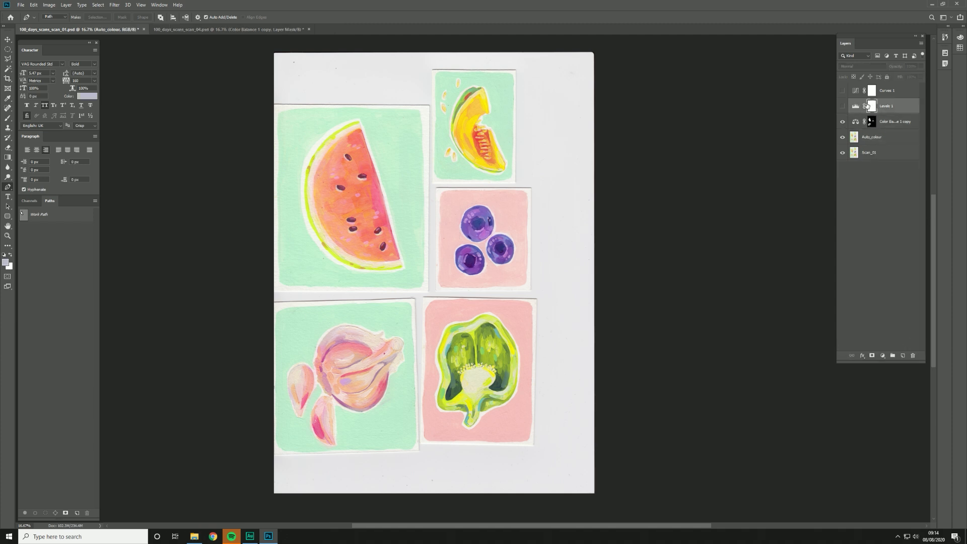
left_click(842, 106)
left_click(842, 107)
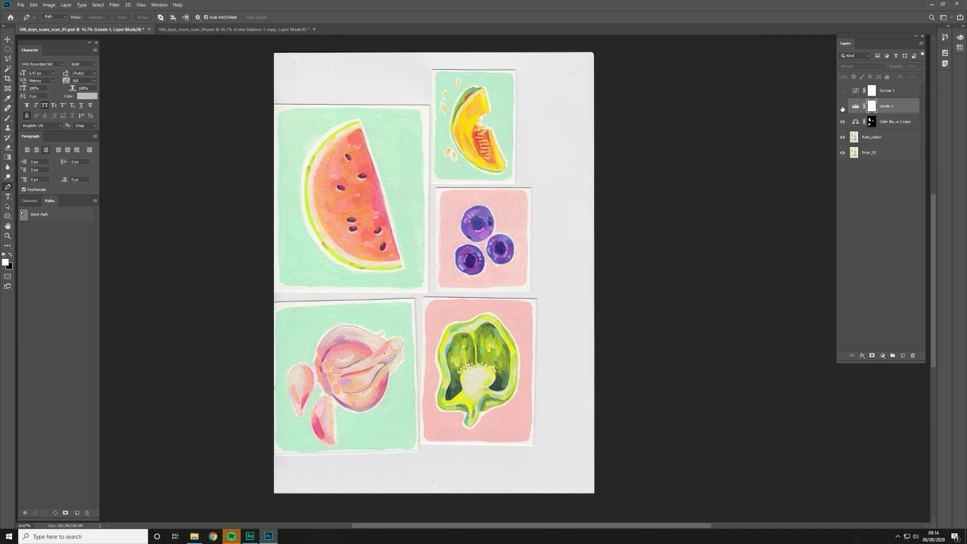
left_click(842, 107)
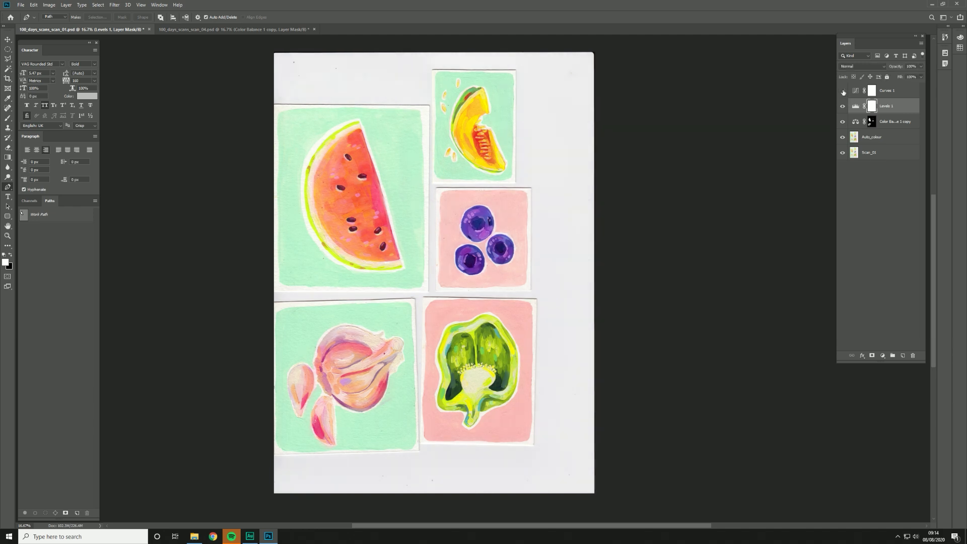
Step: Show the Curves 1 adjustment layer, comparing the watermelon up close with and without it
scroll(379, 132, "up", 4)
left_click_drag(275, 229, 476, 178)
left_click(842, 91)
left_click(842, 92)
left_click(841, 92)
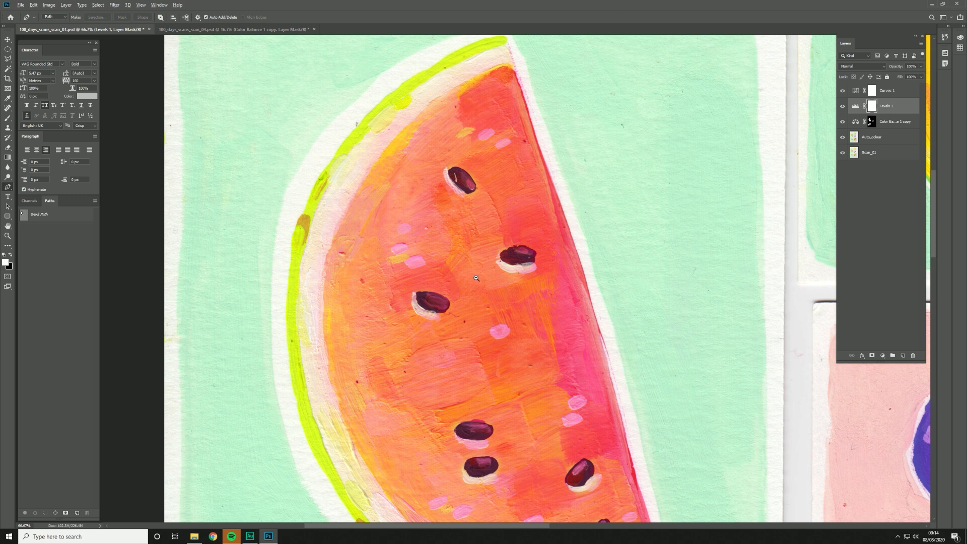
left_click(476, 278, "alt")
left_click(476, 278, "alt")
left_click(476, 278, "alt")
left_click(476, 278, "alt")
left_click_drag(548, 302, 482, 232)
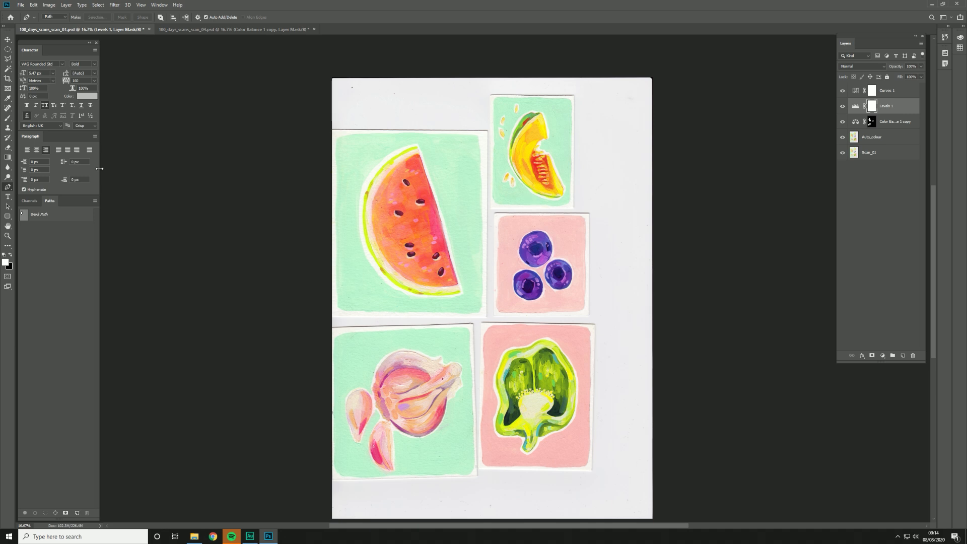
Step: In 100_days_scans_scan_04.psd, show the Scan_04 layer and compare it with and without its Color Balance and other adjustment layers
left_click(254, 32)
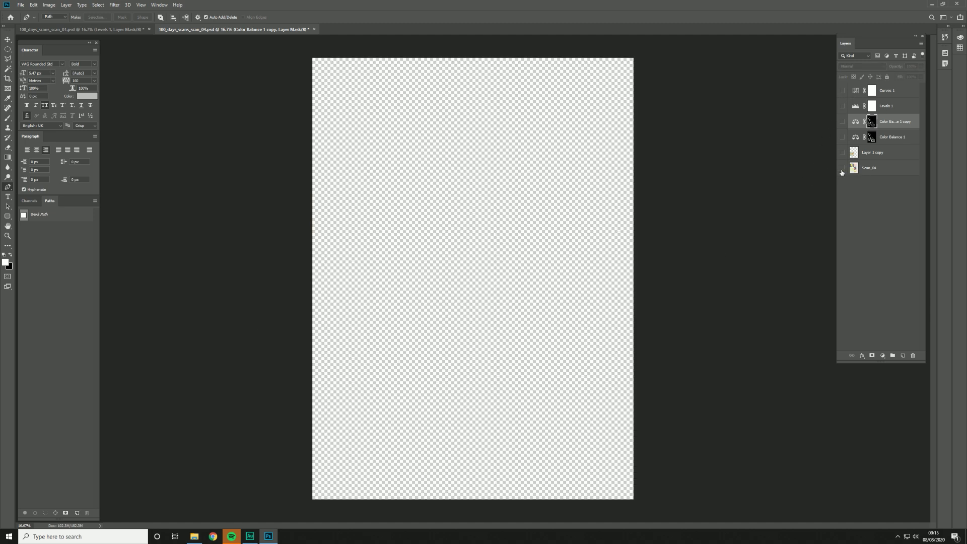
left_click(842, 168)
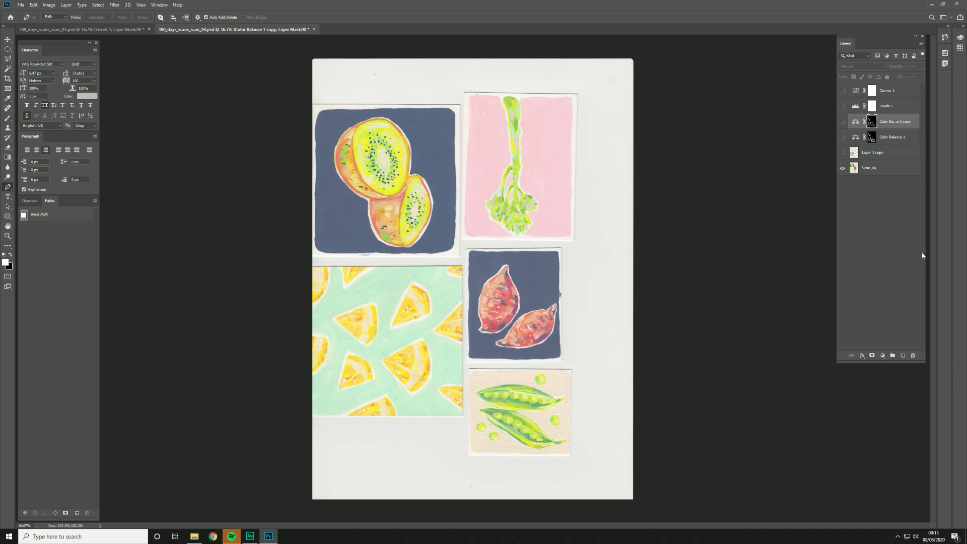
left_click(842, 137)
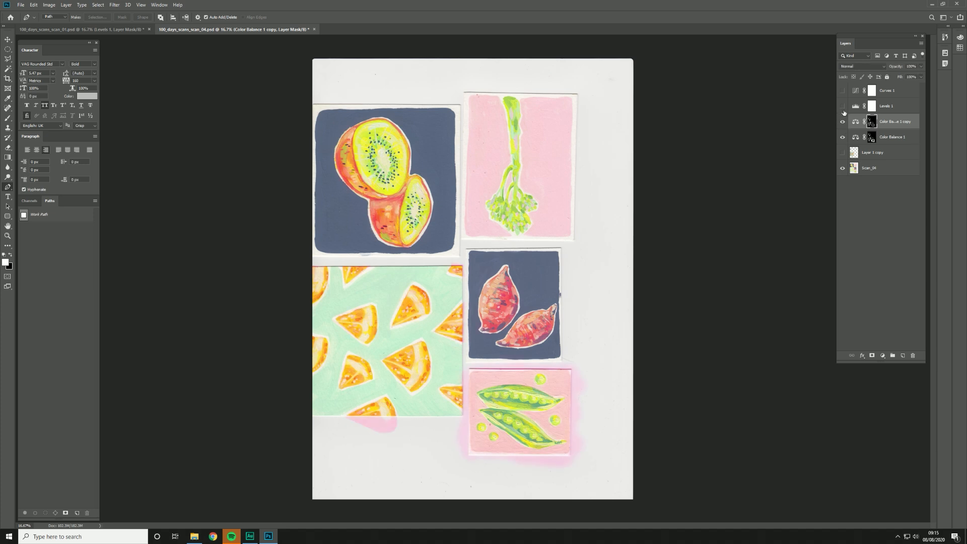
left_click(842, 91)
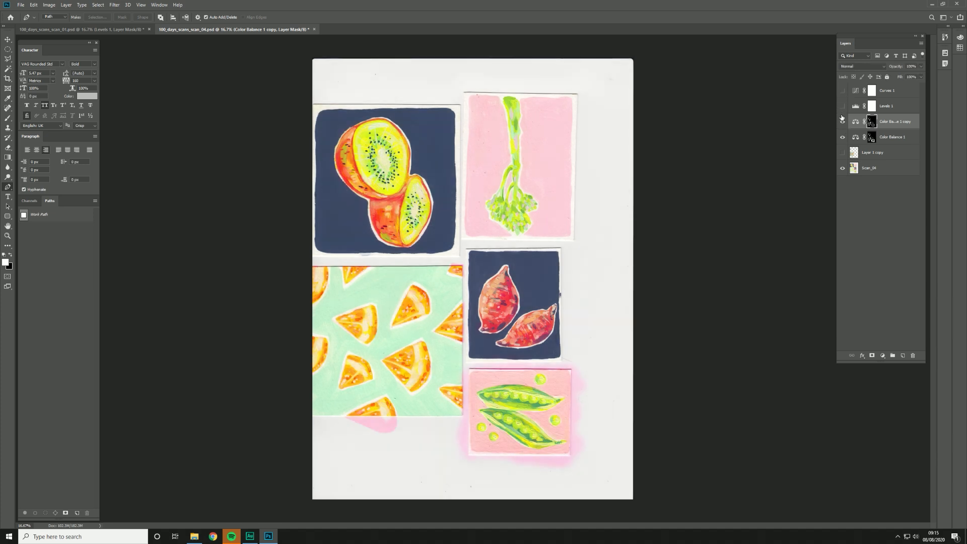
left_click(842, 137)
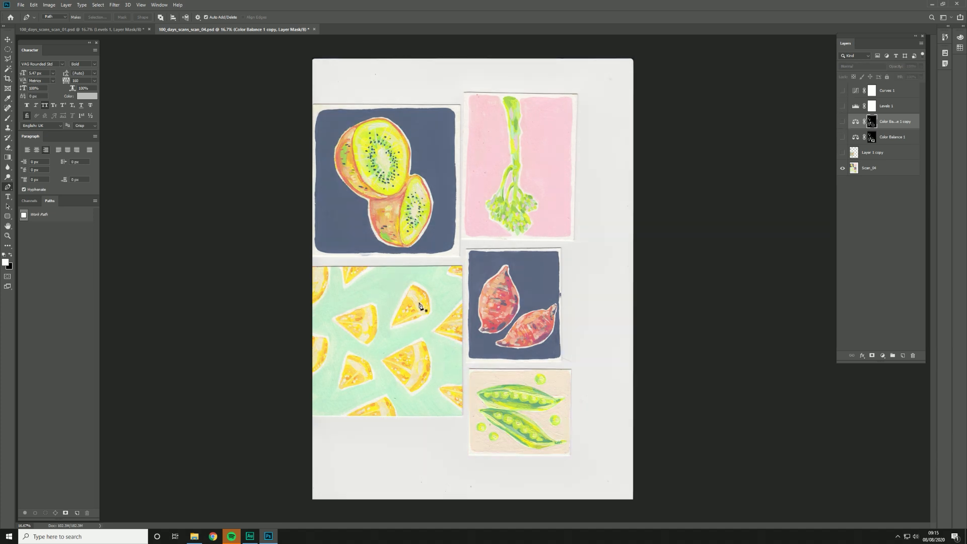
Step: Show Layer 1 copy over the fruit slice painting on the mint background and set its blending mode to Normal
left_click(407, 331, "ctrl")
left_click(406, 332, "ctrl")
left_click_drag(296, 263, 417, 201)
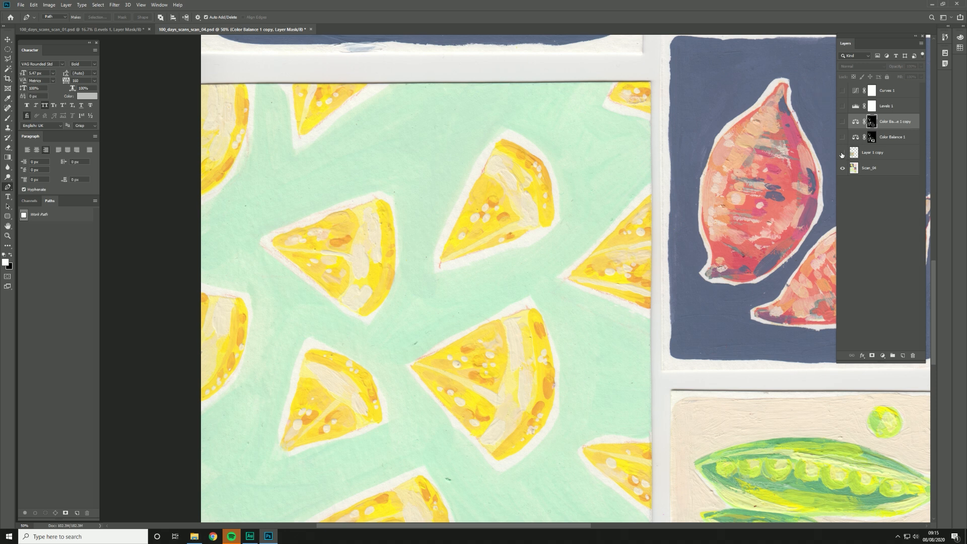
left_click(874, 152)
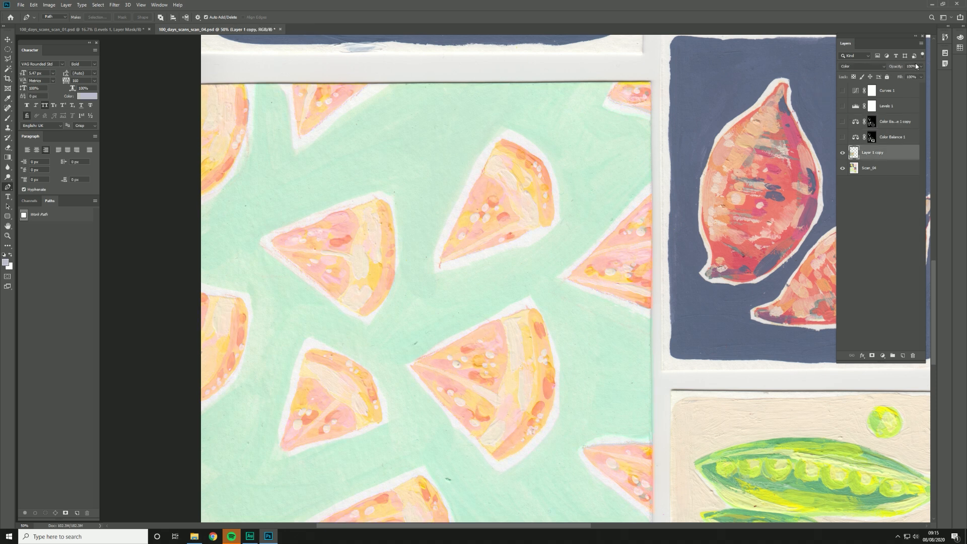
left_click(883, 66)
left_click(856, 71)
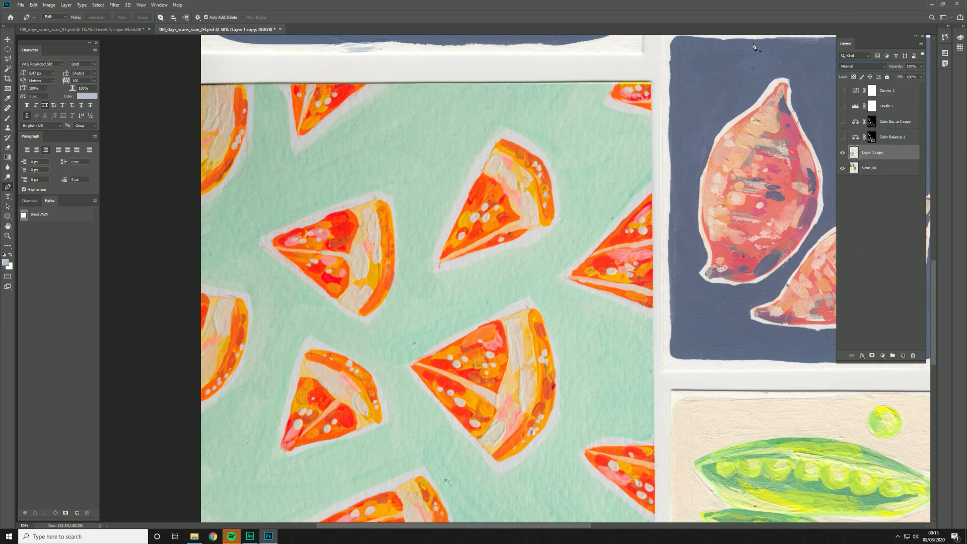
Step: Compare one of the fruit slices up close with and without Layer 1 copy
left_click(842, 154)
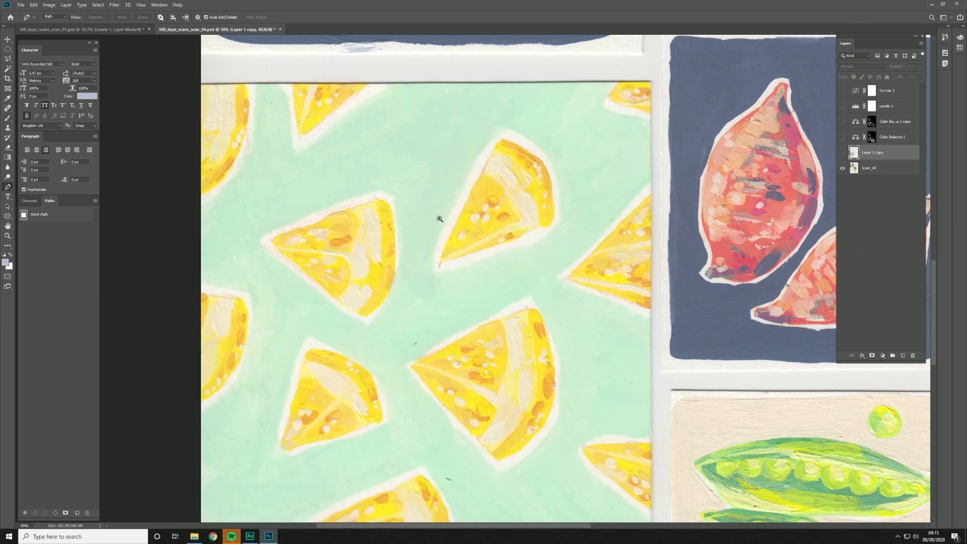
scroll(440, 218, "up", 3)
left_click_drag(440, 218, 544, 183)
left_click_drag(360, 230, 799, 172)
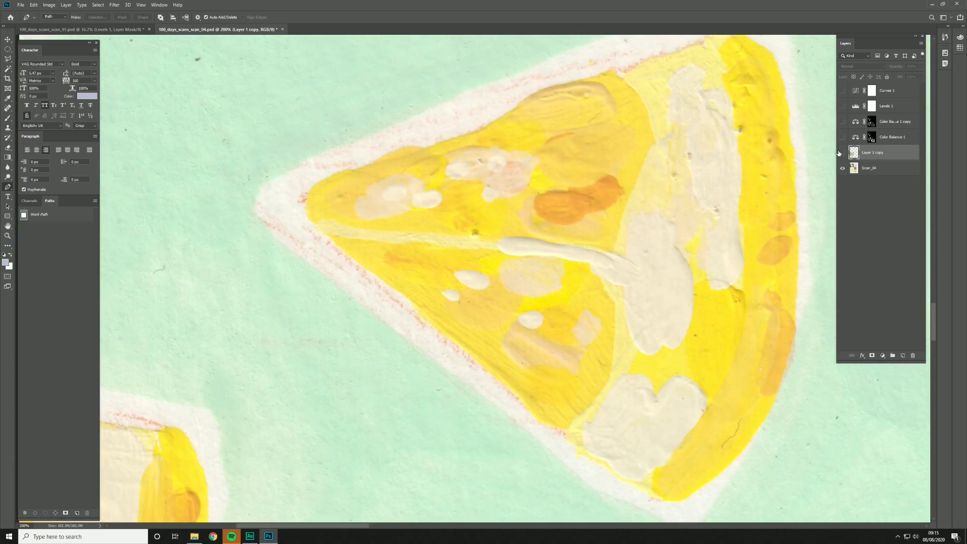
left_click(842, 152)
left_click(843, 153)
left_click(842, 152)
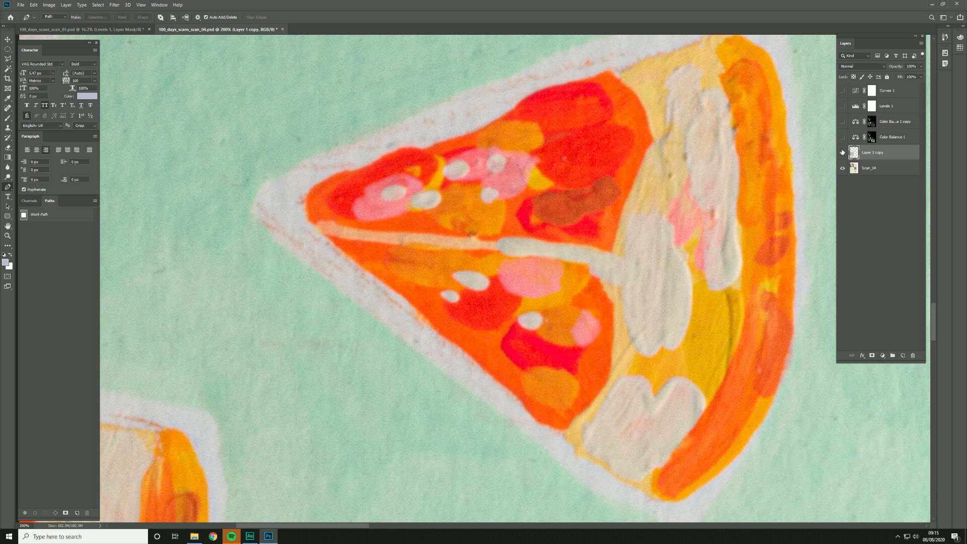
left_click(842, 153)
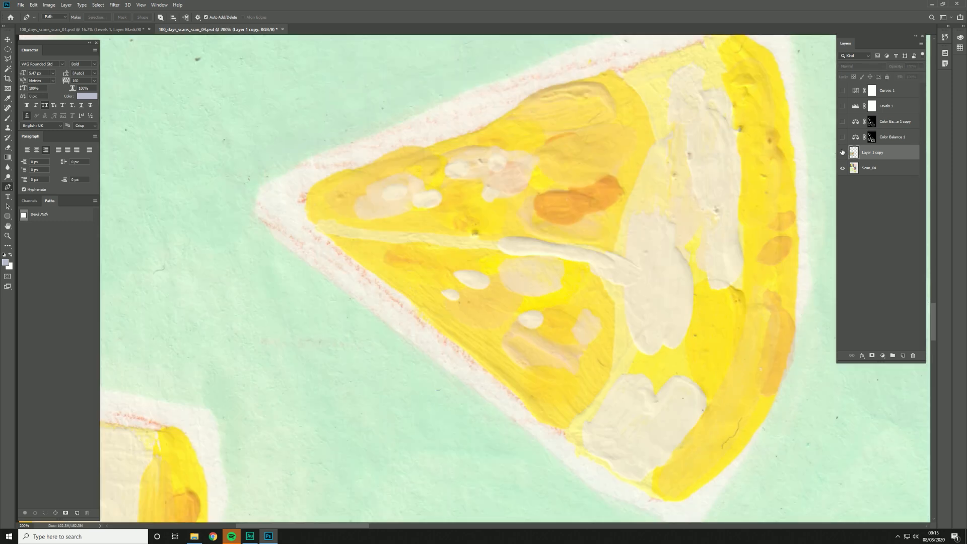
left_click(842, 152)
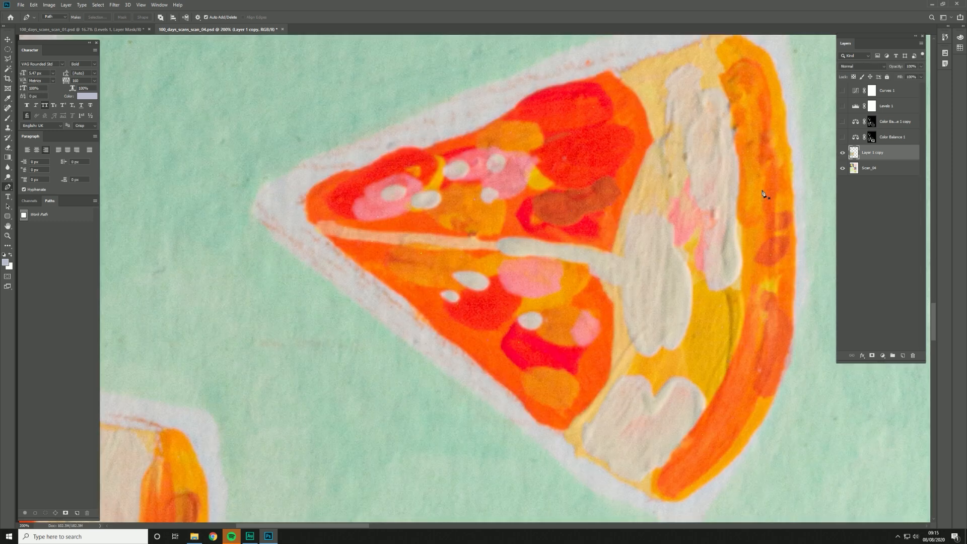
Step: Set the blending mode of Layer 1 copy to Hue
left_click(869, 67)
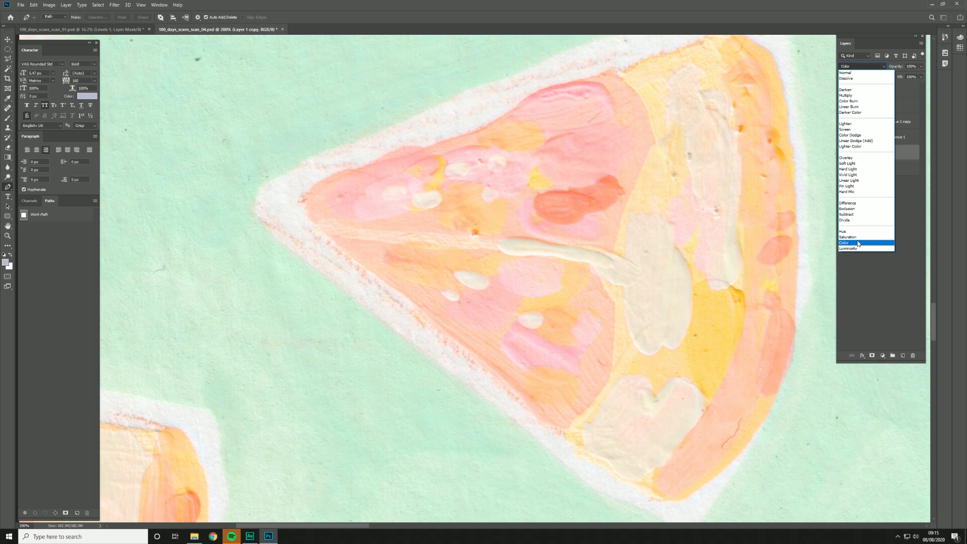
left_click(857, 232)
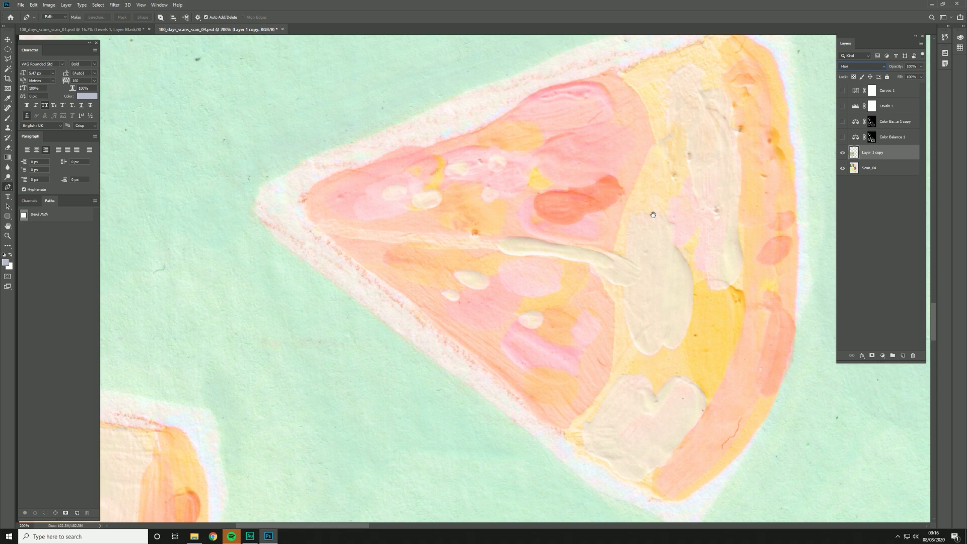
scroll(653, 214, "down", 3)
Step: Show the Color Balance 1 adjustment layer and check its effect on the fruit slice and pea pod paintings
left_click(900, 143)
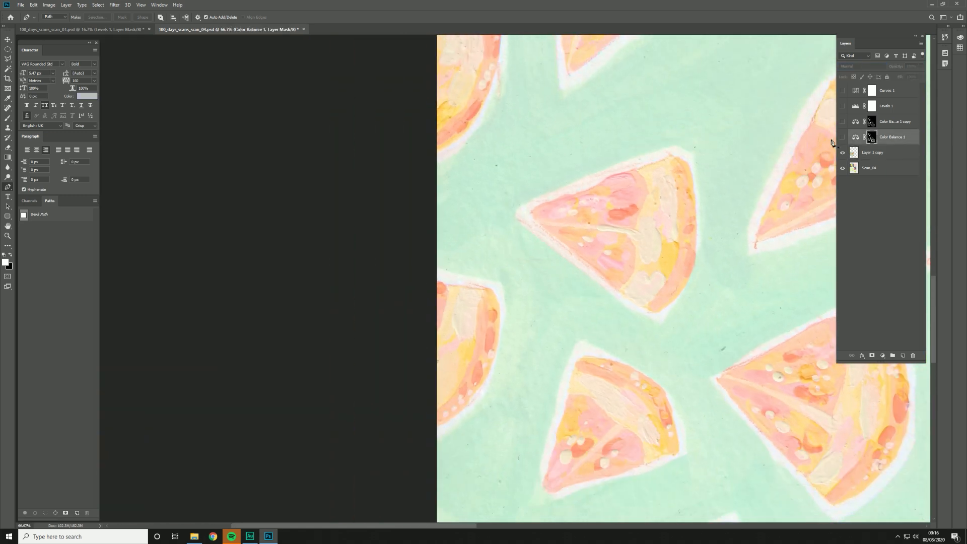
left_click(842, 138)
scroll(698, 207, "down", 1)
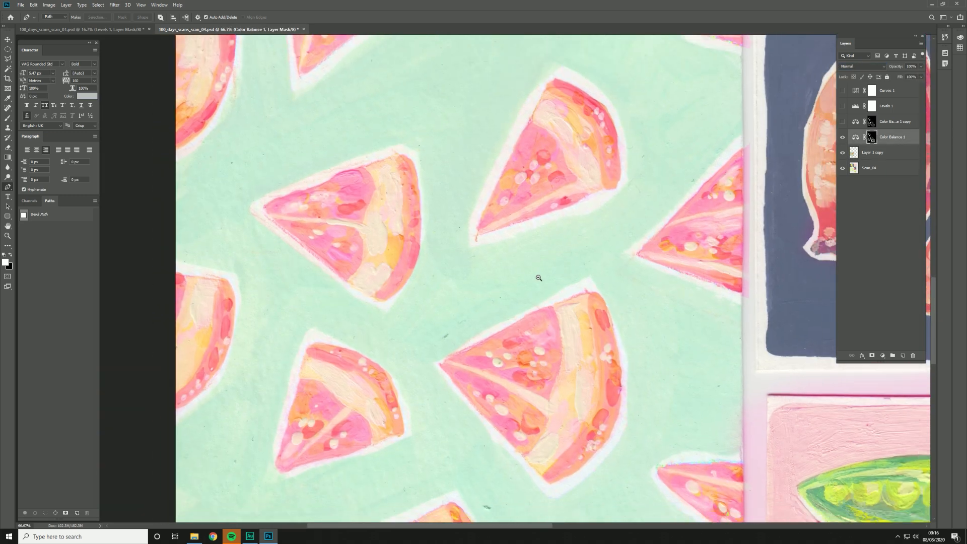
scroll(599, 196, "down", 1)
left_click_drag(676, 258, 665, 214)
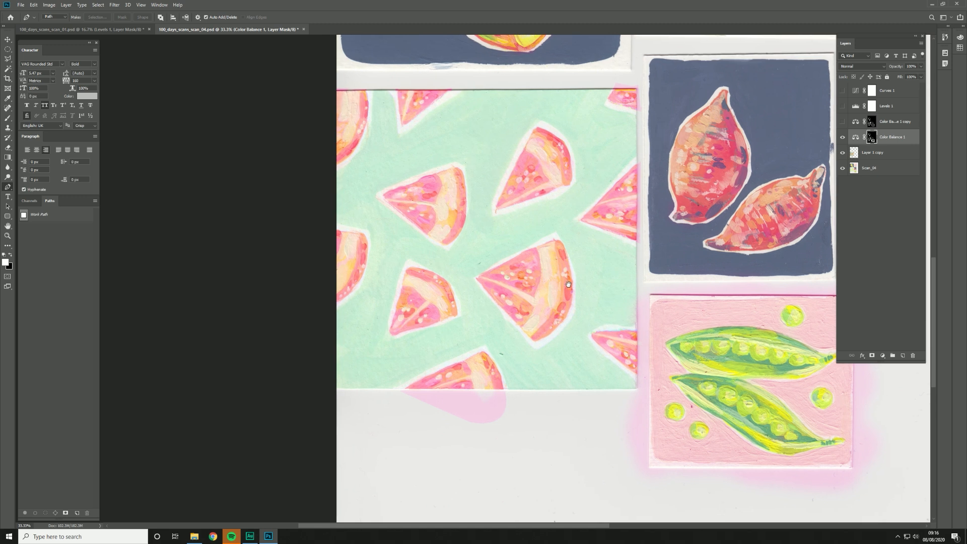
Step: Show the Color Balance 1 copy layer, comparing the paintings with and without it and inspecting the fruit slices up close
left_click(842, 122)
left_click(842, 122)
left_click(842, 122)
left_click_drag(532, 159, 555, 237)
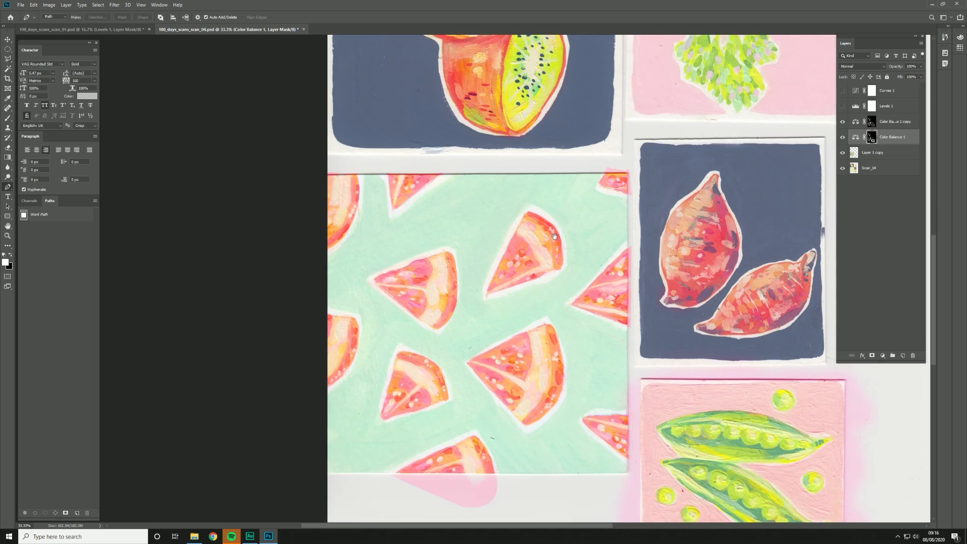
left_click(511, 379, "ctrl")
left_click(511, 379, "ctrl")
left_click(511, 379, "ctrl")
left_click_drag(464, 343, 474, 331)
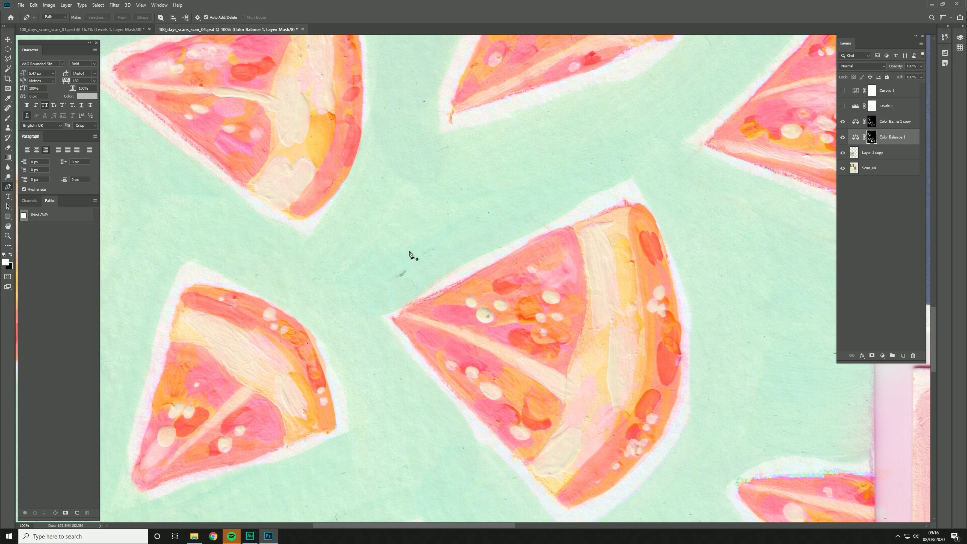
left_click(521, 298, "alt")
left_click(518, 299, "alt")
left_click(518, 298, "alt")
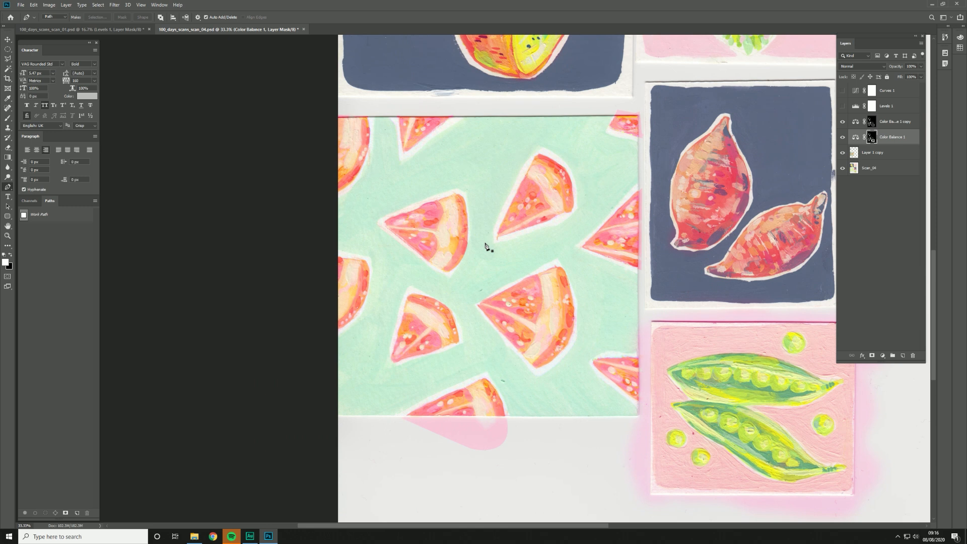
Step: Show the Levels 1 and Curves 1 adjustment layers
left_click(842, 106)
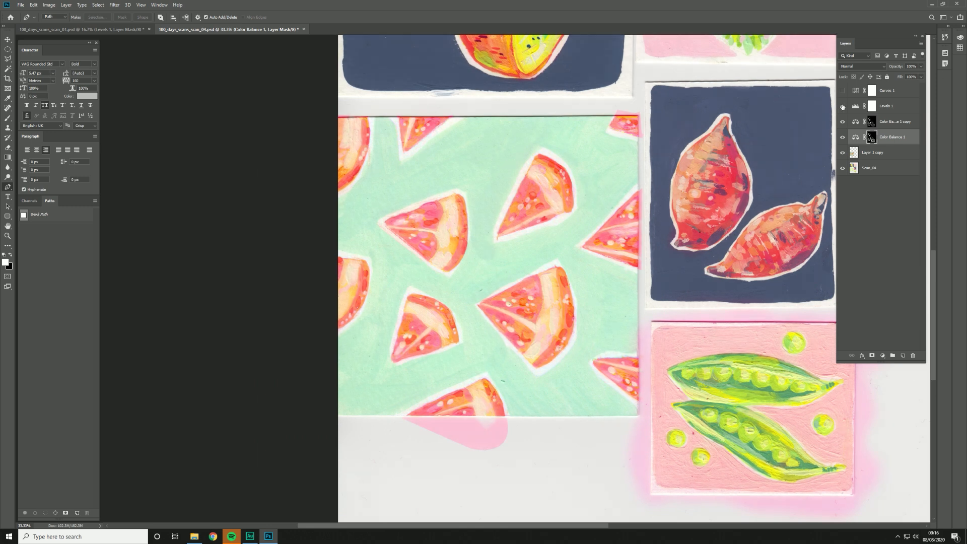
left_click(843, 91)
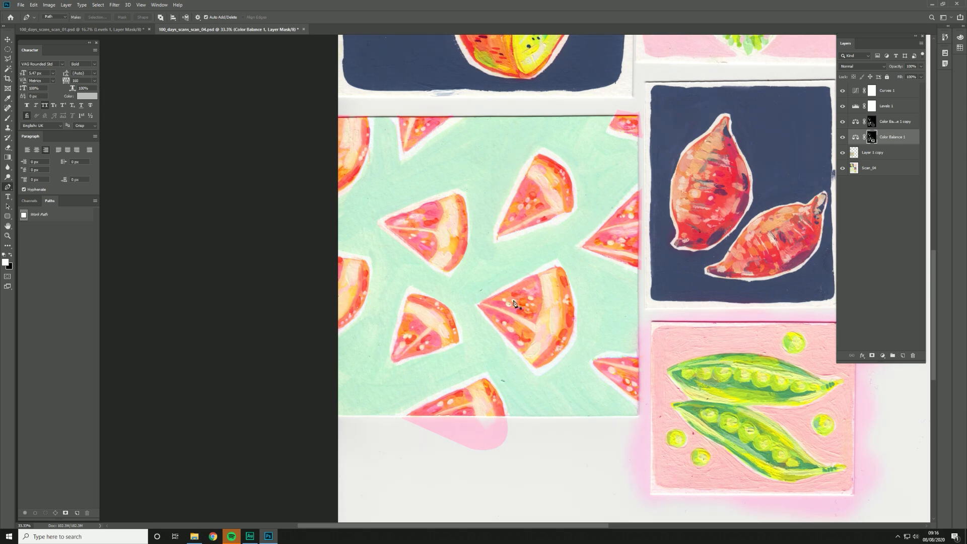
left_click_drag(594, 146, 574, 189)
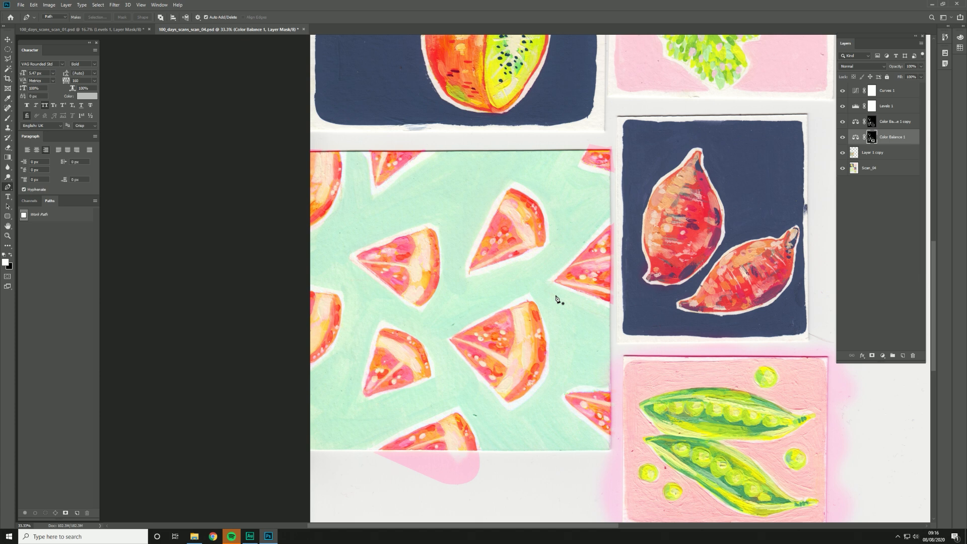
Step: Examine all the corrected paintings on the sheet, from the kiwi and fruit slices to the pea pods
left_click_drag(668, 83, 584, 321)
left_click_drag(333, 155, 342, 177)
left_click_drag(695, 465, 654, 222)
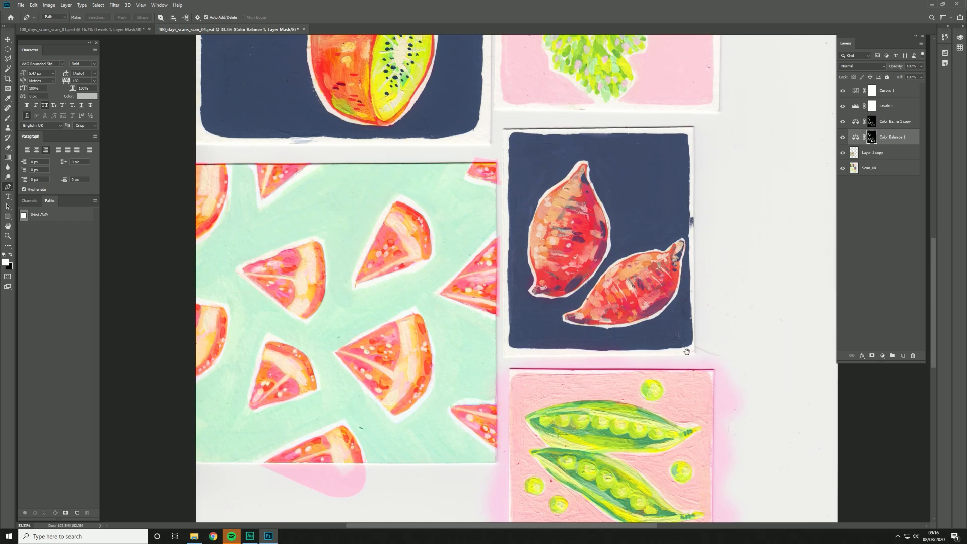
left_click_drag(687, 351, 703, 179)
left_click_drag(724, 235, 693, 340)
key("ctrl+minus")
mouse_move(483, 103)
left_mouse_down()
mouse_move(510, 133)
mouse_move(510, 212)
left_mouse_up()
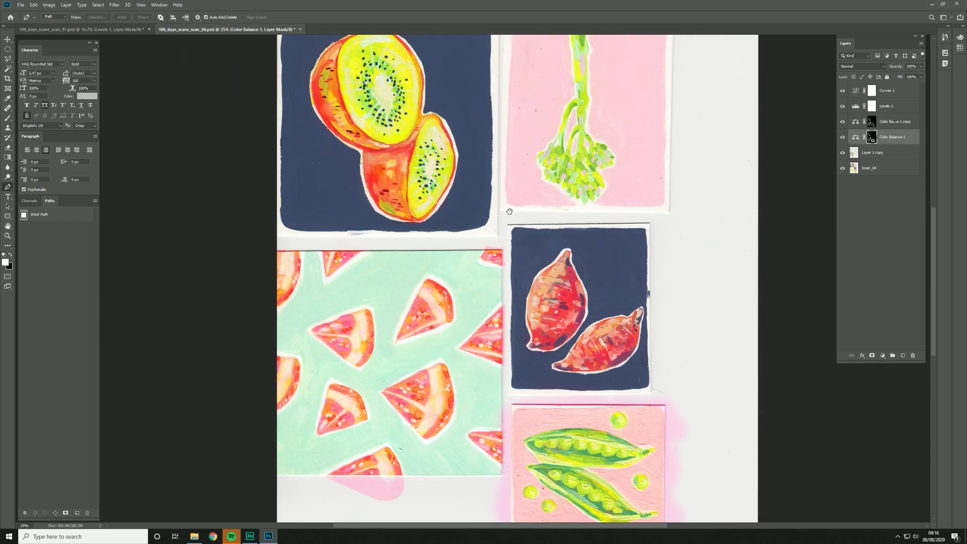
key("ctrl+minus")
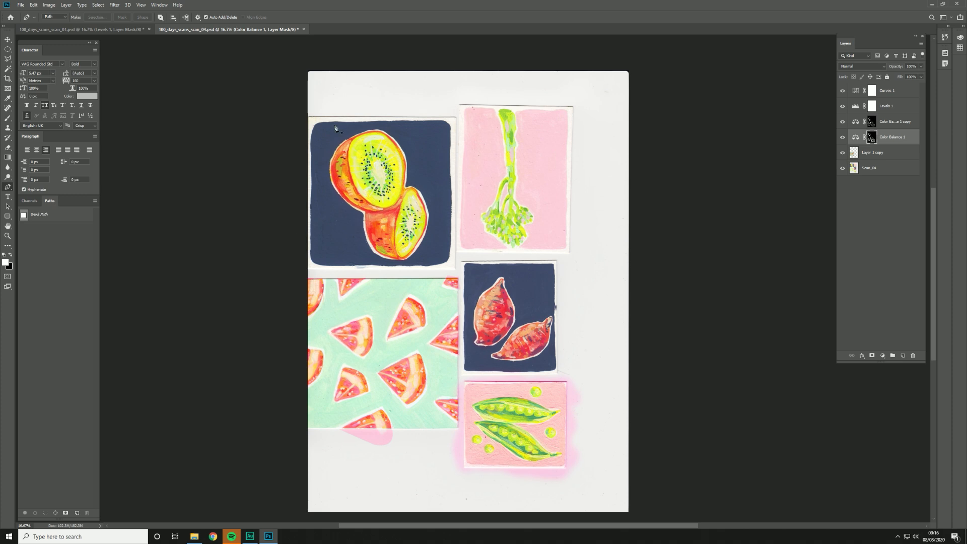
Step: Switch to 100_days_scans_scan_01.psd and browse the 11_100_day_series and Scans folders for the scan files without opening any
left_click(110, 31)
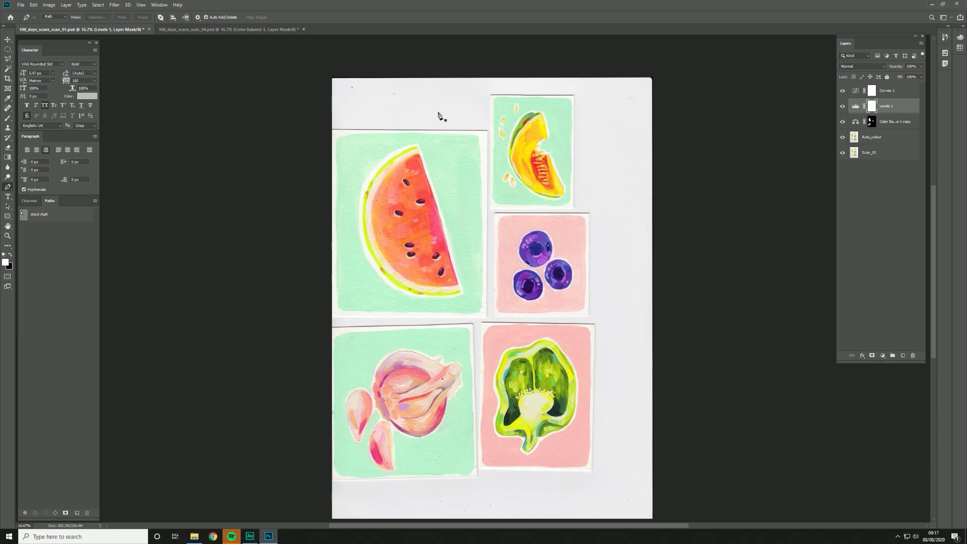
left_click(21, 5)
left_click(26, 22)
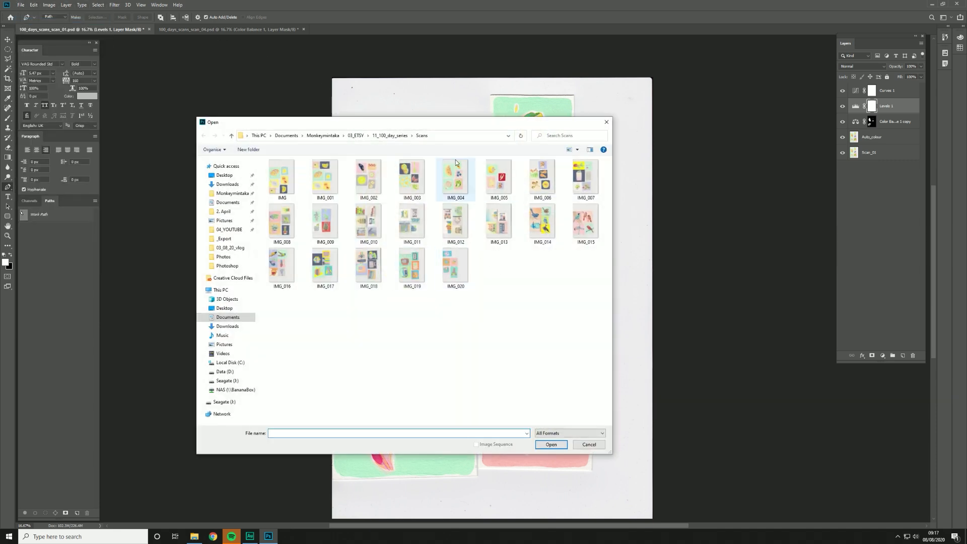
left_click(390, 135)
left_click(310, 197)
left_click(313, 206)
left_click(316, 213)
left_click(316, 228)
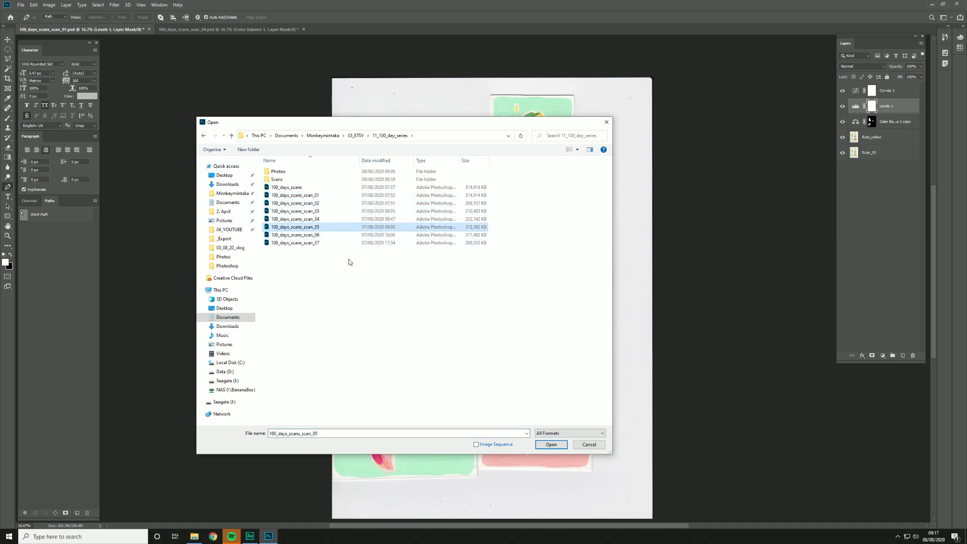
double_click(280, 180)
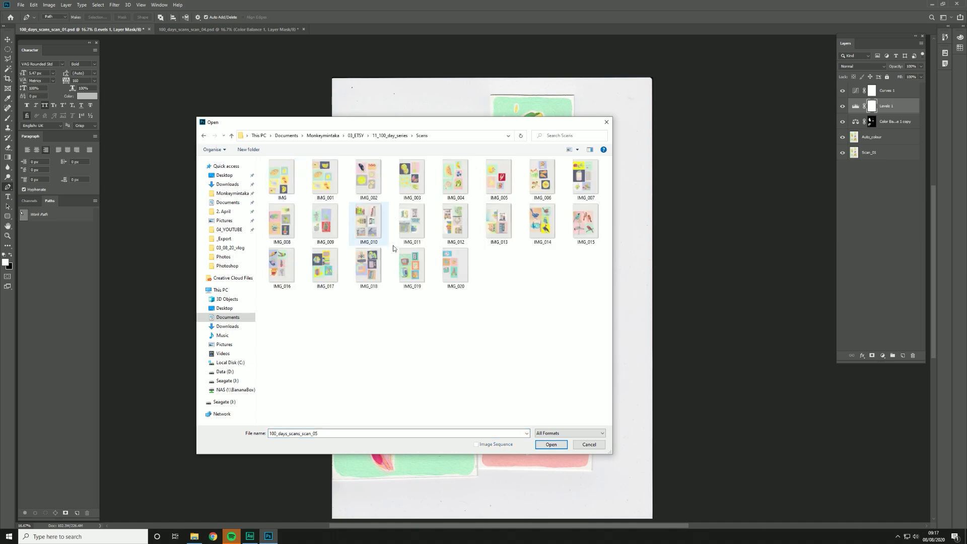
key("ctrl+a")
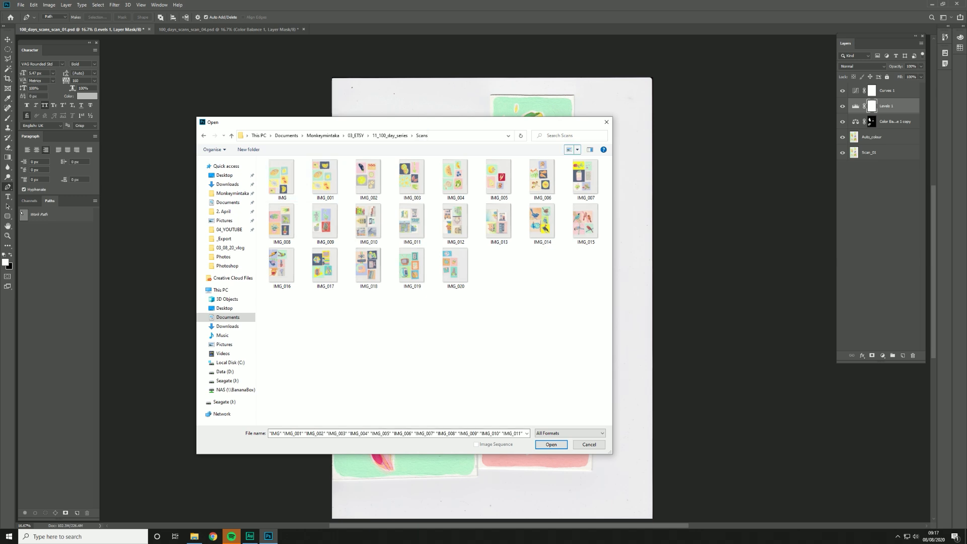
left_click_drag(416, 122, 440, 146)
left_click(420, 162)
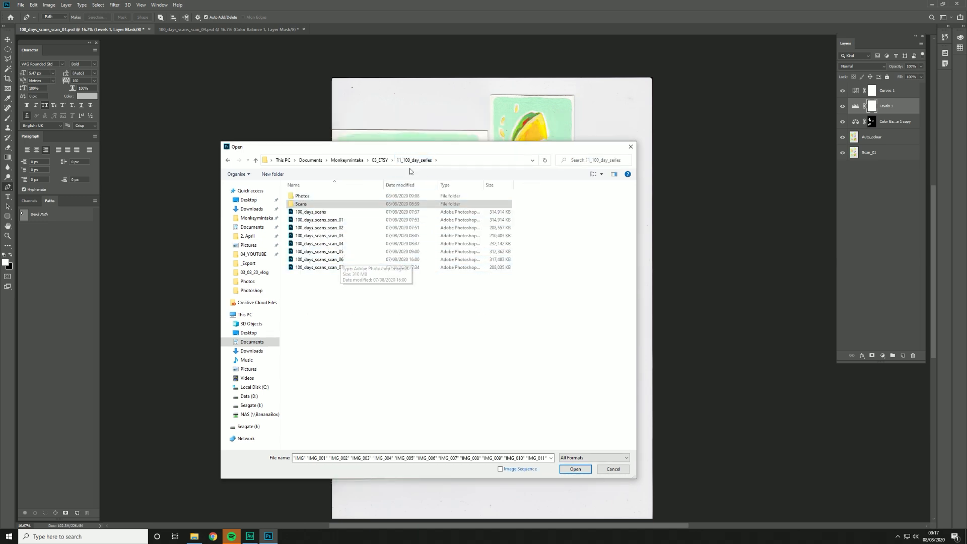
left_click(631, 147)
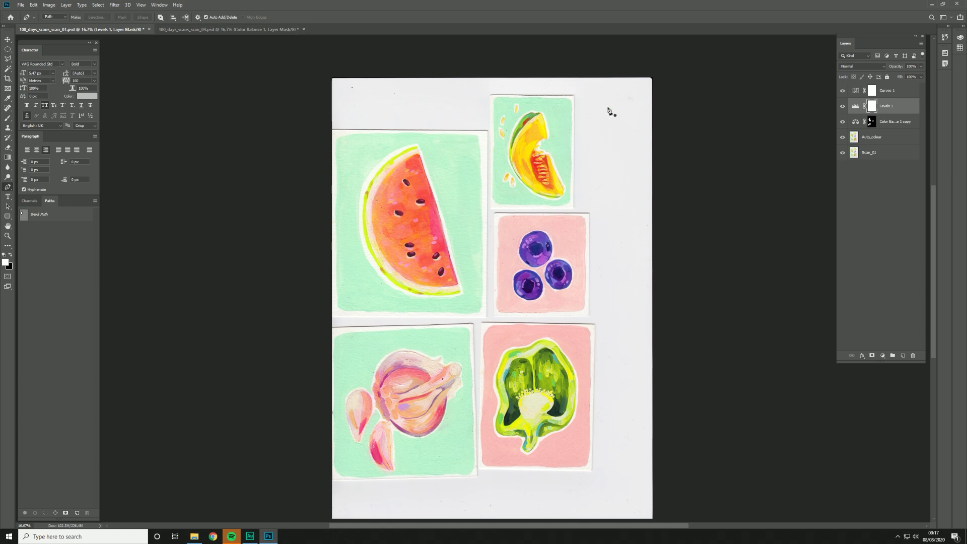
Step: Examine the corrected garlic and green pepper paintings in 100_days_scans_scan_01.psd up close, and view the whole sheet
left_click(208, 31)
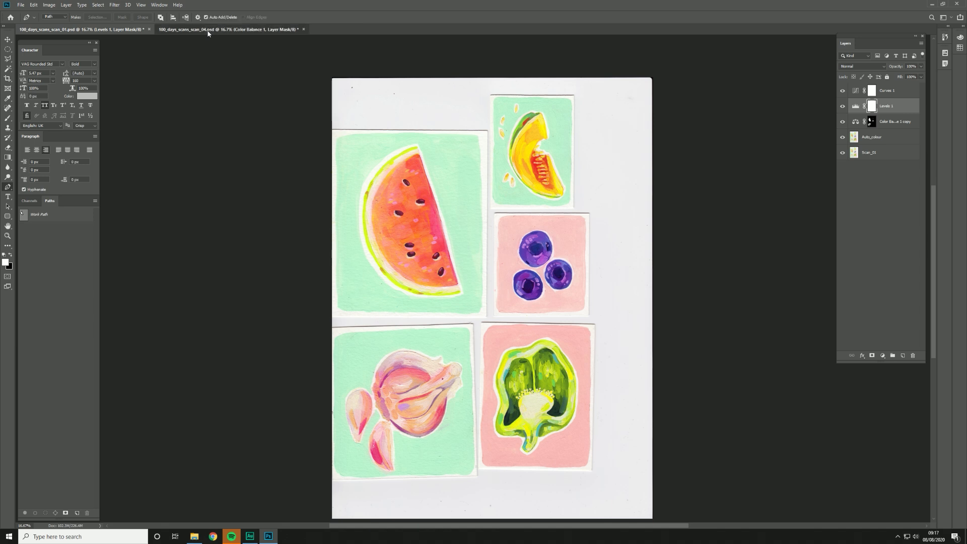
left_click(127, 28)
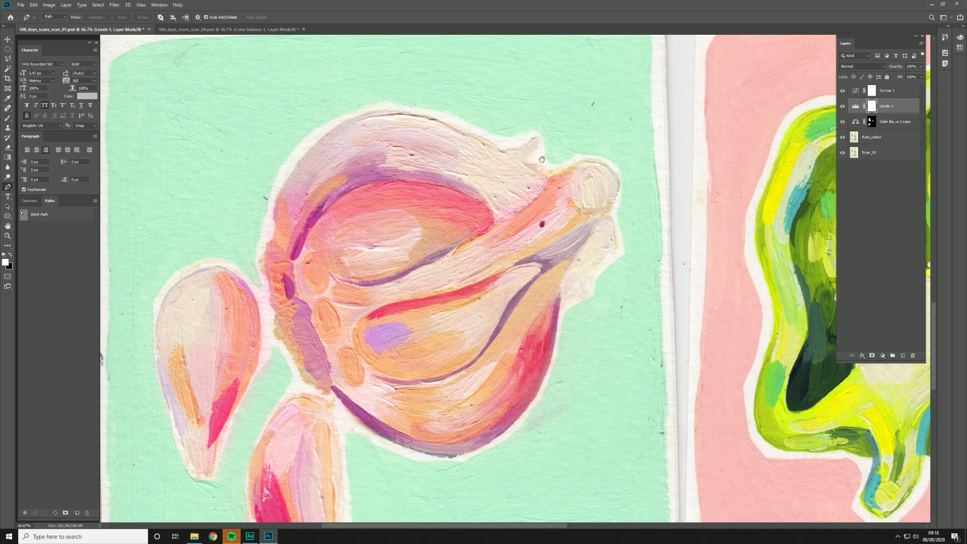
left_click_drag(595, 103, 576, 222)
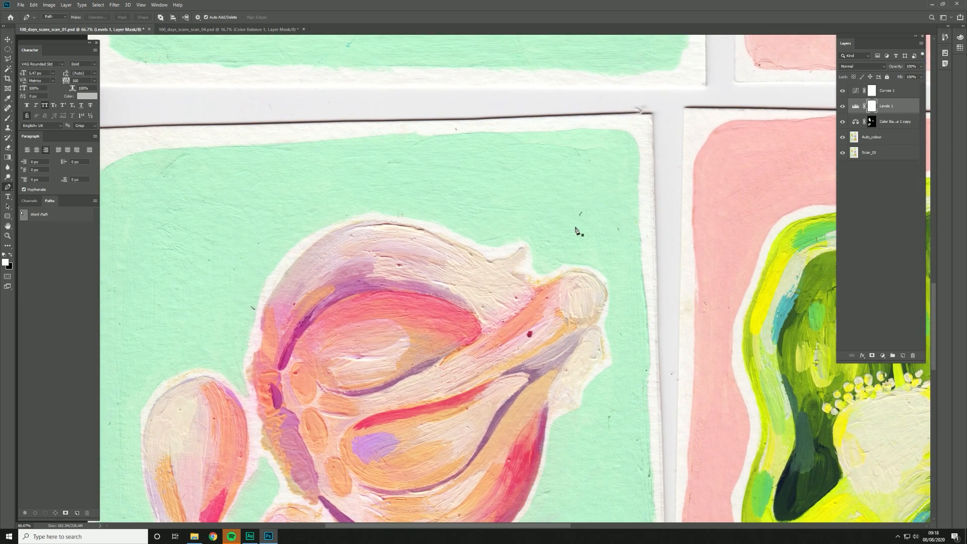
left_click_drag(345, 355, 444, 151)
mouse_move(678, 357)
left_mouse_down()
mouse_move(670, 297)
mouse_move(577, 325)
mouse_move(324, 431)
left_mouse_up()
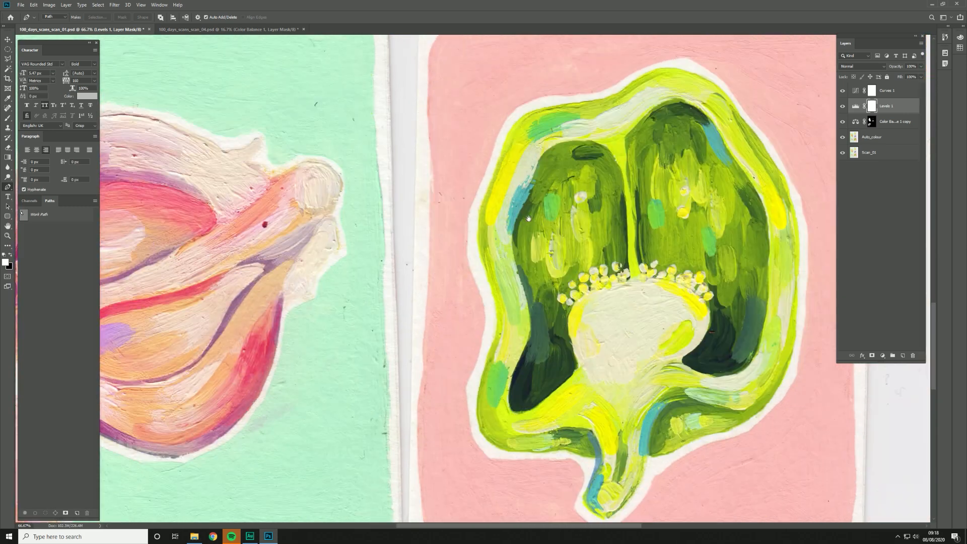
left_click(523, 217, "alt")
left_click(522, 218, "alt")
left_click(522, 217, "alt")
left_click_drag(489, 176, 446, 301)
left_click(460, 267, "alt")
left_click_drag(454, 217, 509, 211)
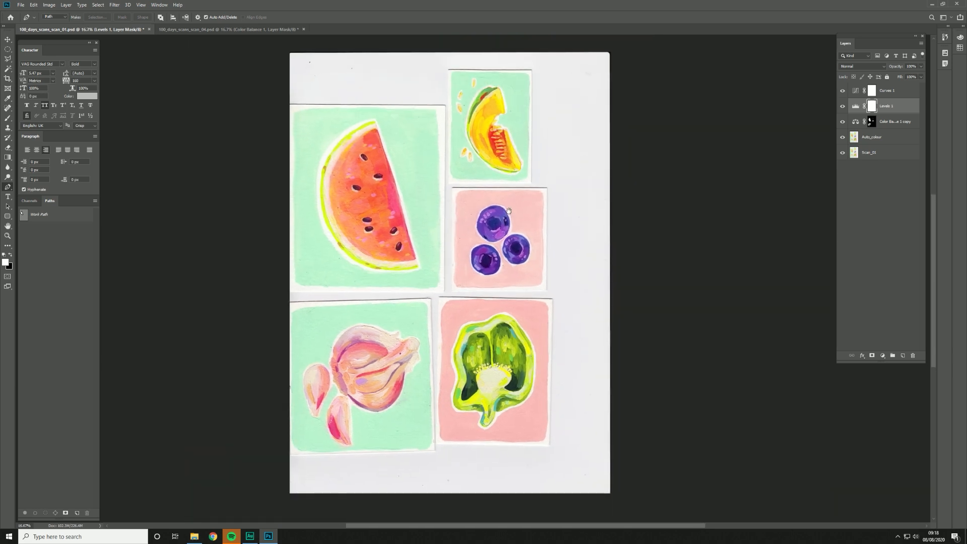